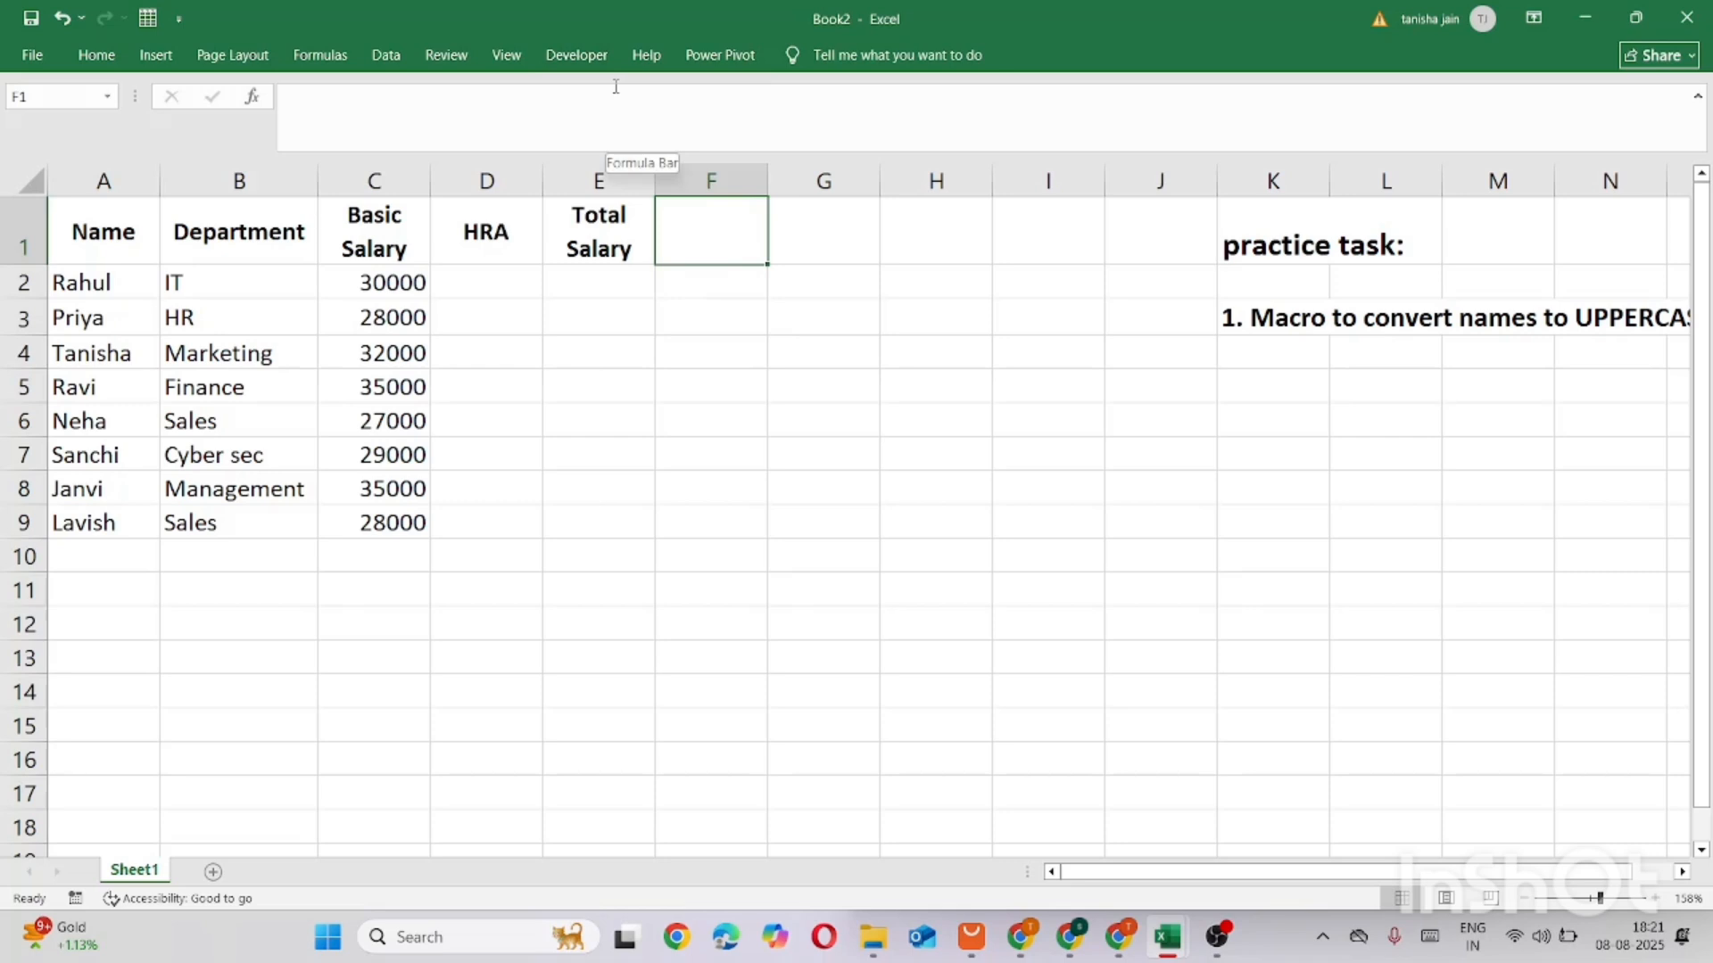
Check in the ribbon customization options that the Developer tab is enabled, and close the options without changes
left_click(42, 65)
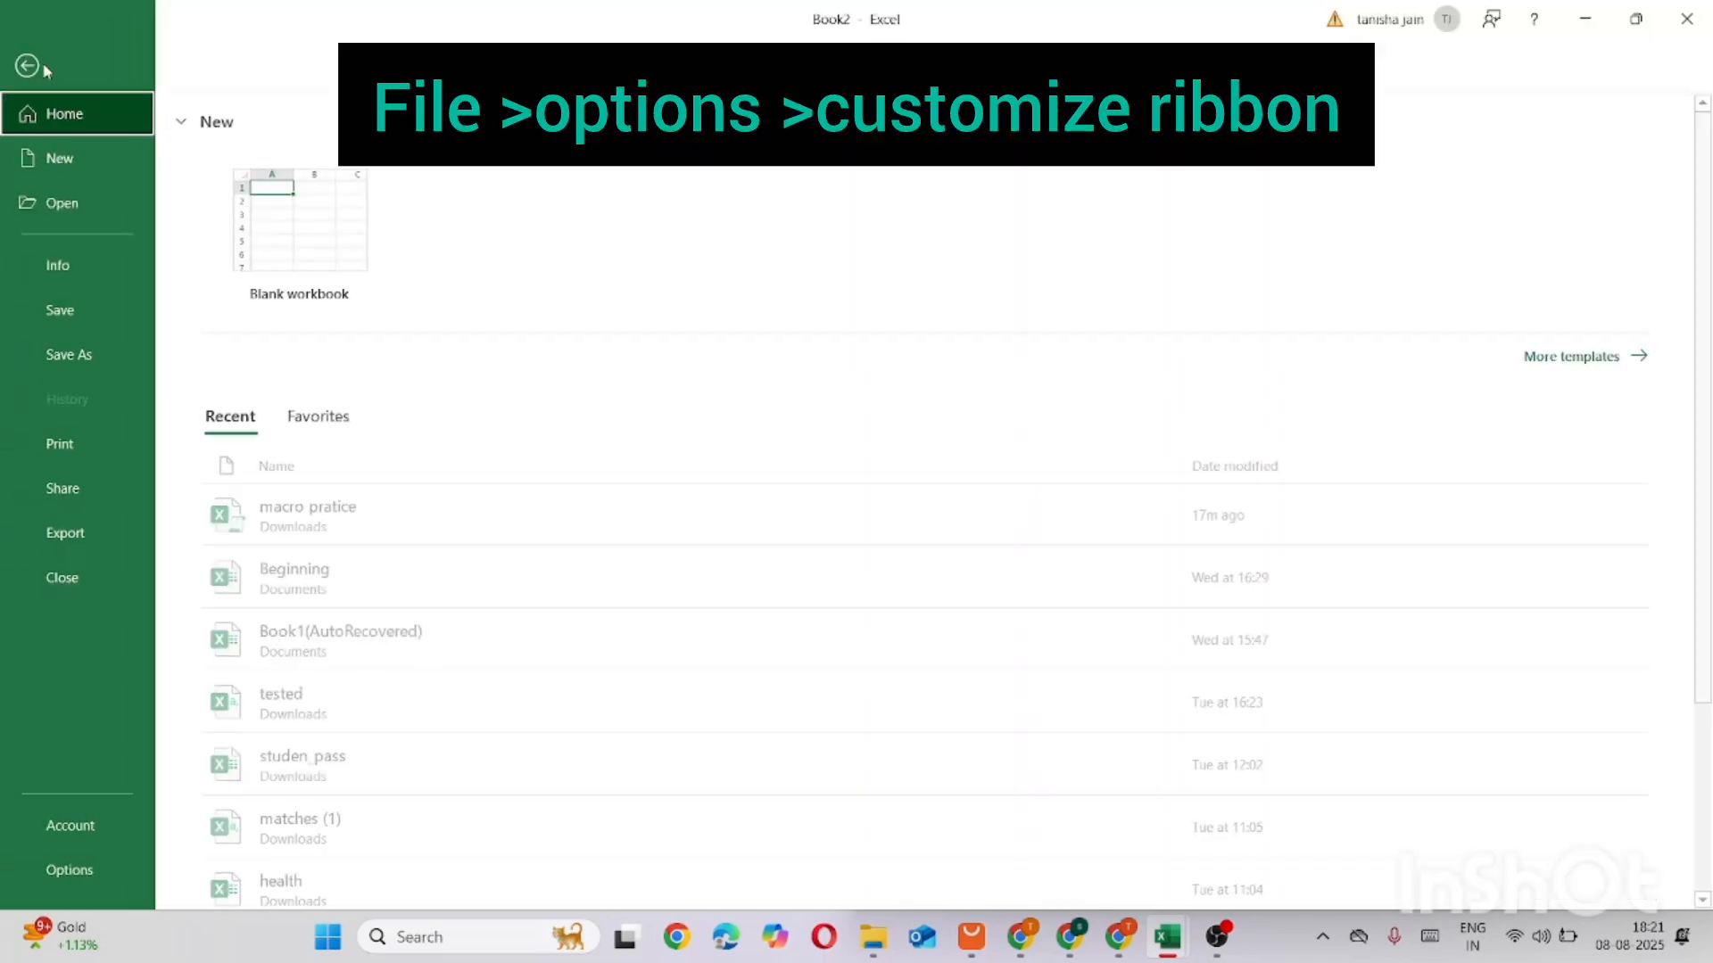
left_click(77, 870)
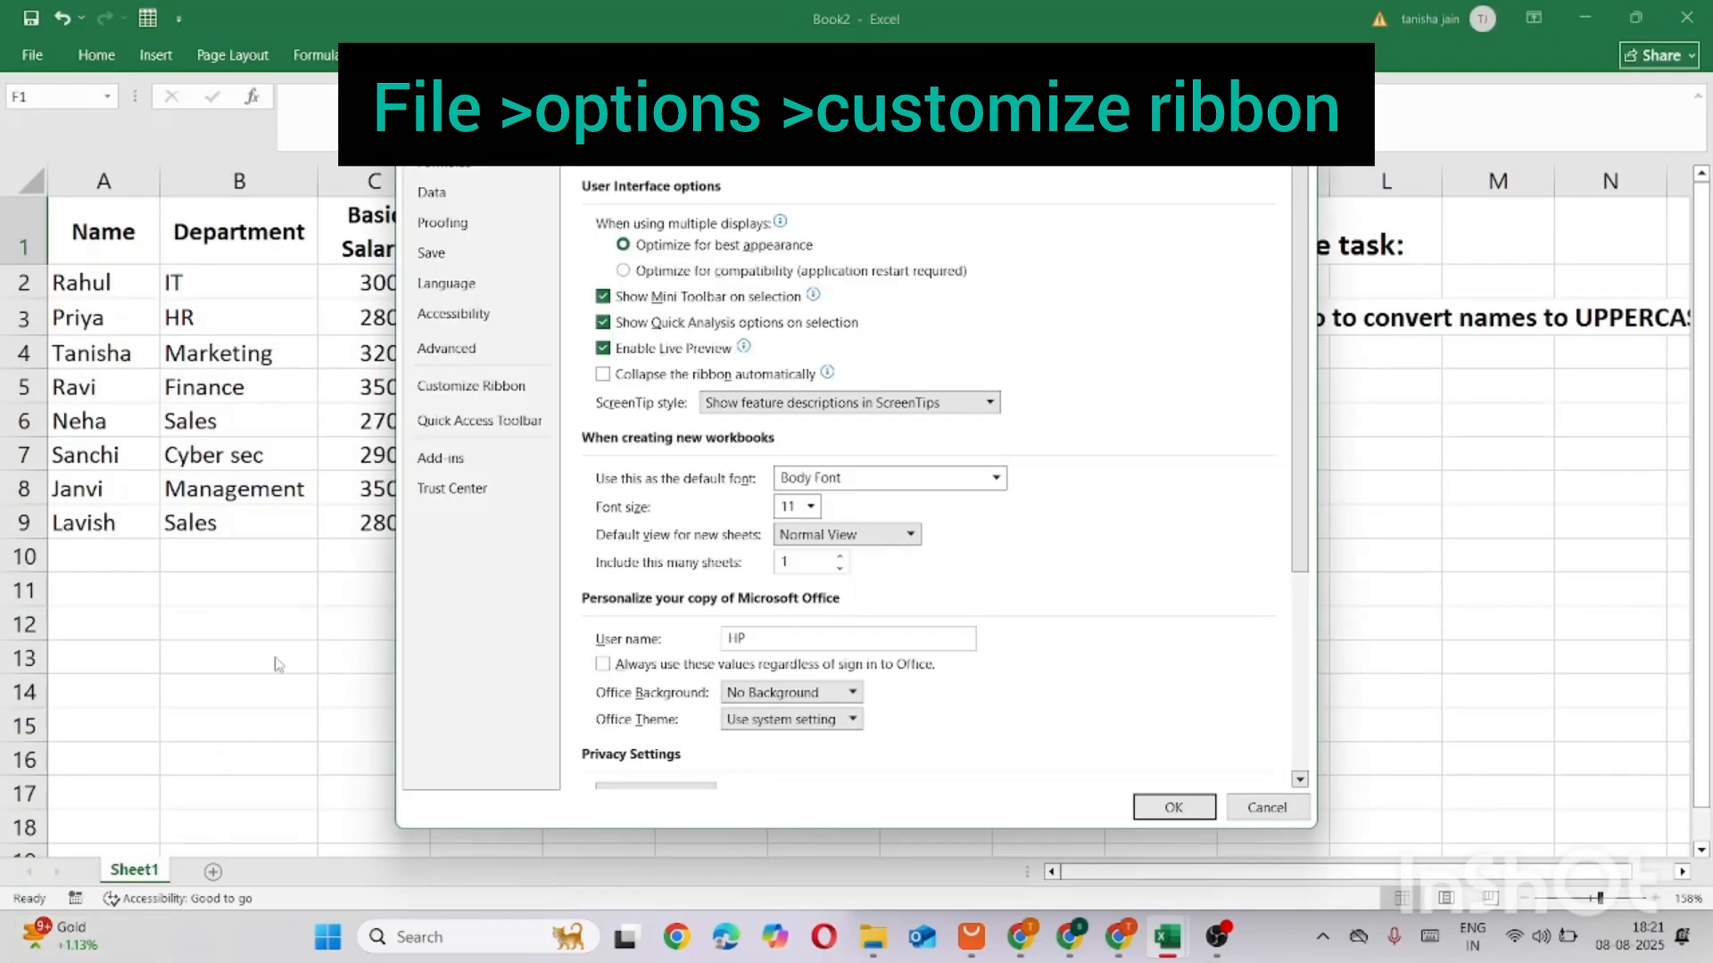
left_click(495, 384)
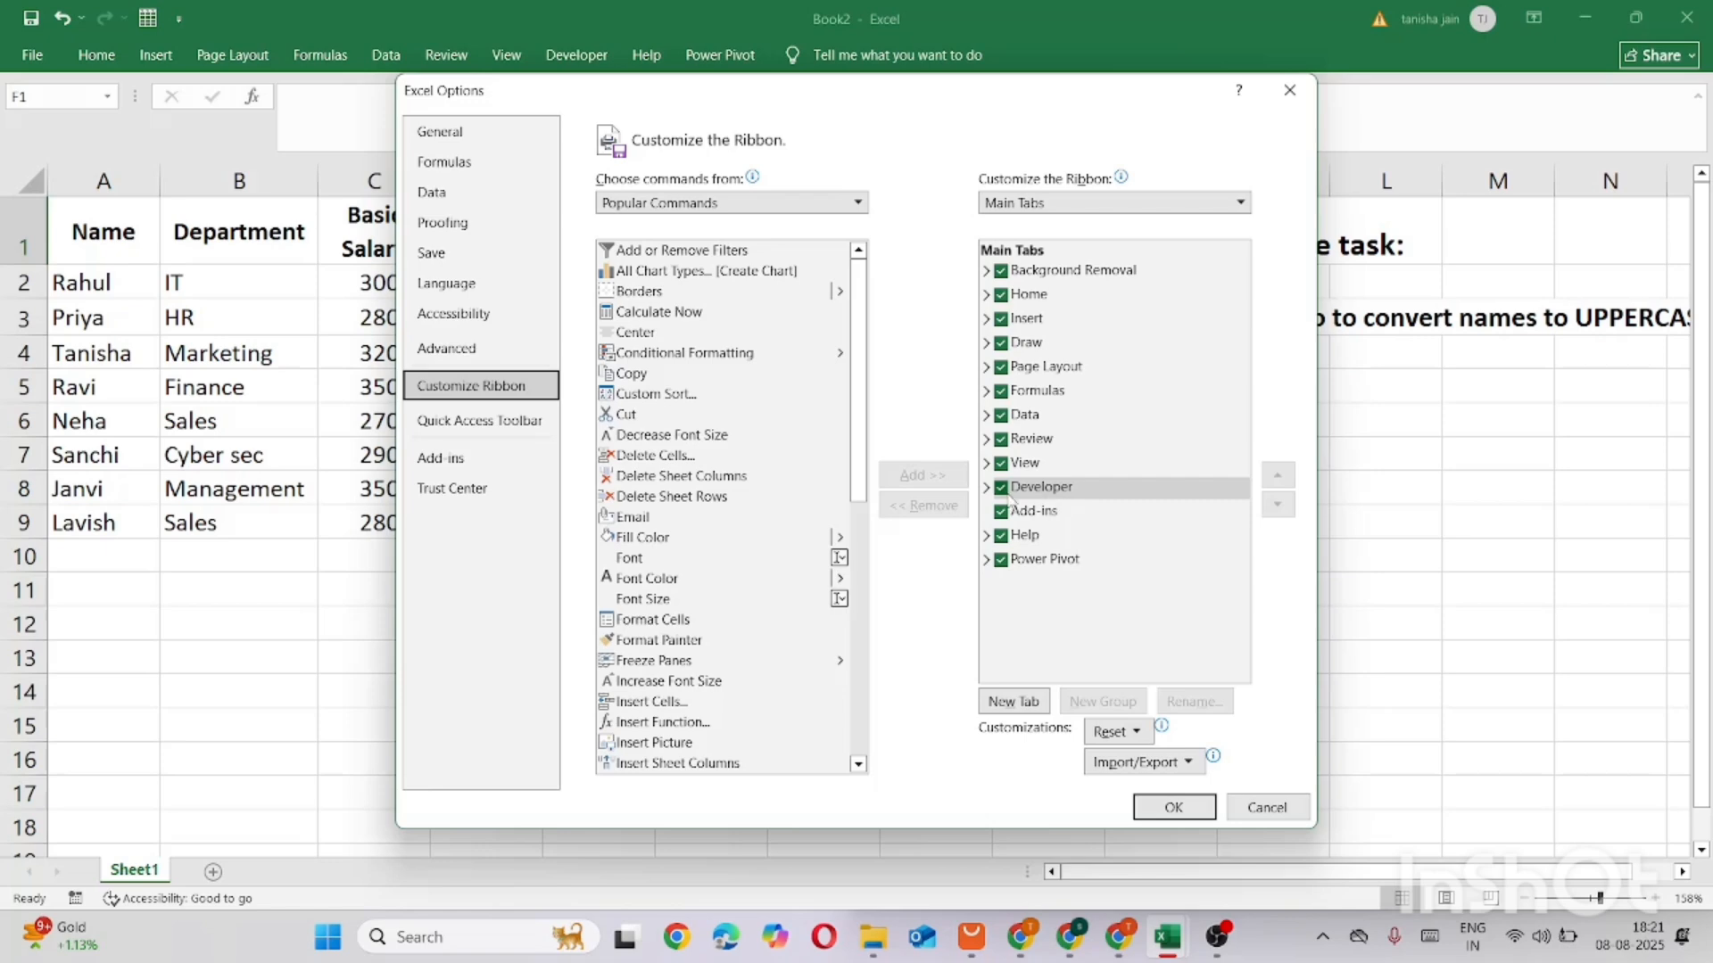
left_click(1289, 90)
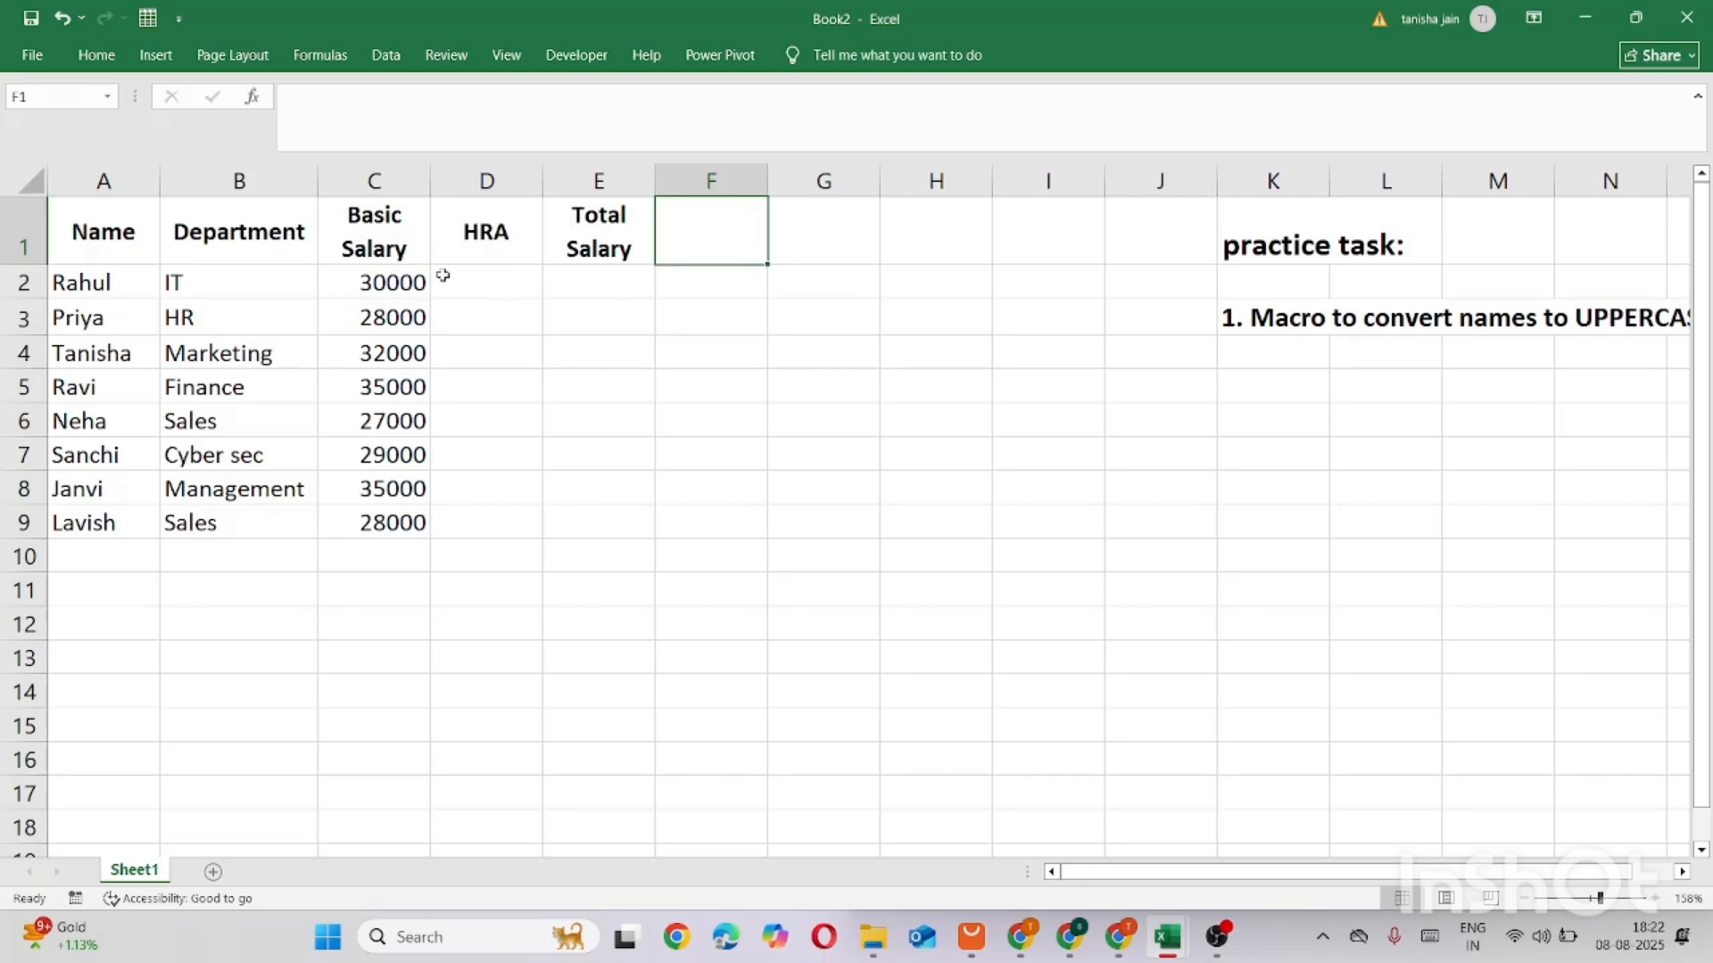
Start recording a macro named salemployee, stored in This Workbook, with cell D2 as the starting cell
left_click(469, 287)
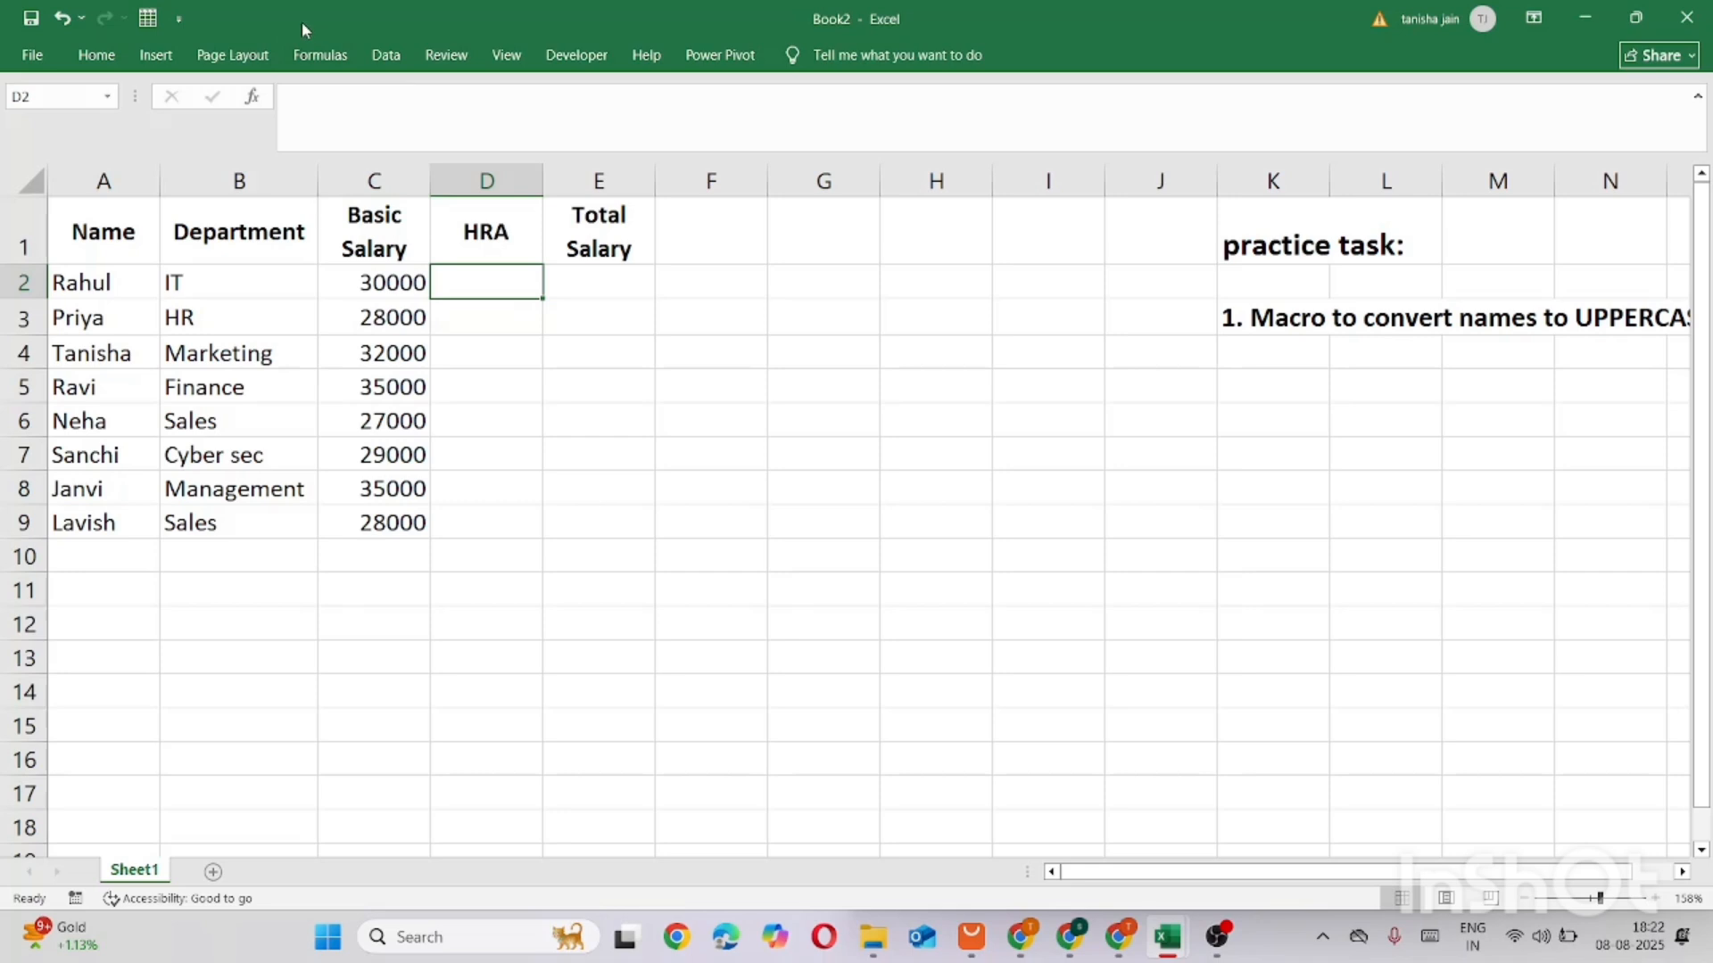
left_click(590, 57)
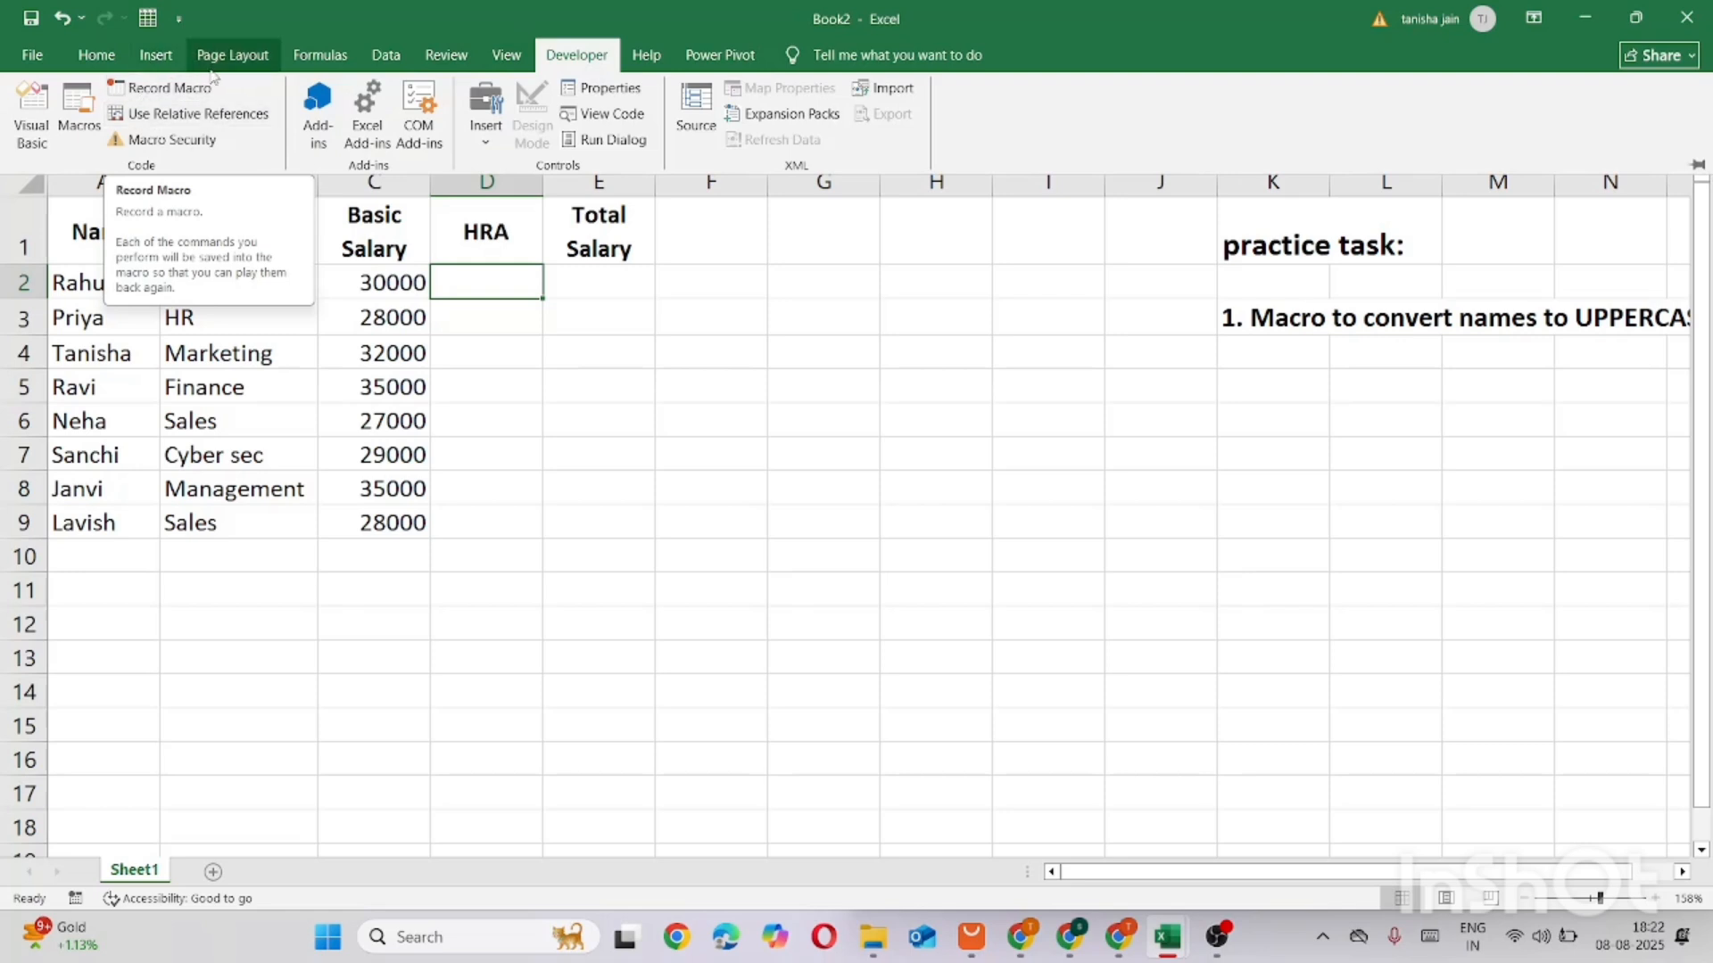
left_click(178, 87)
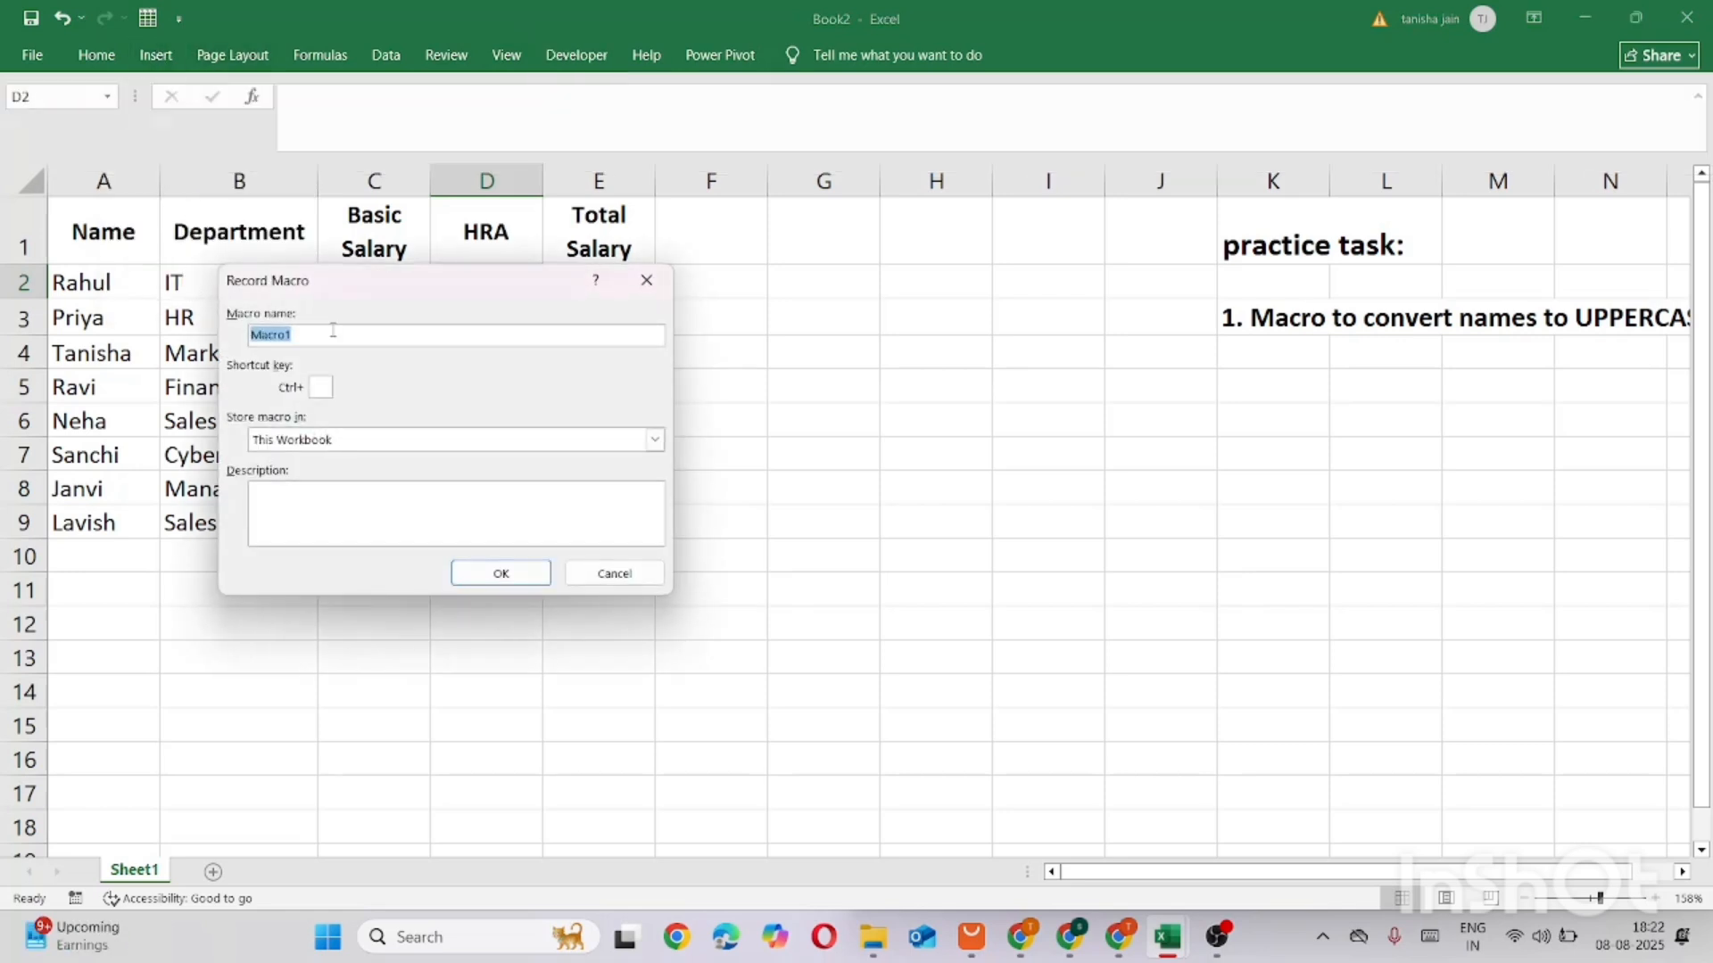
key("BackSpace")
type("SAL")
key("BackSpace")
key("BackSpace")
type("salemployee")
left_click(655, 440)
left_click(656, 442)
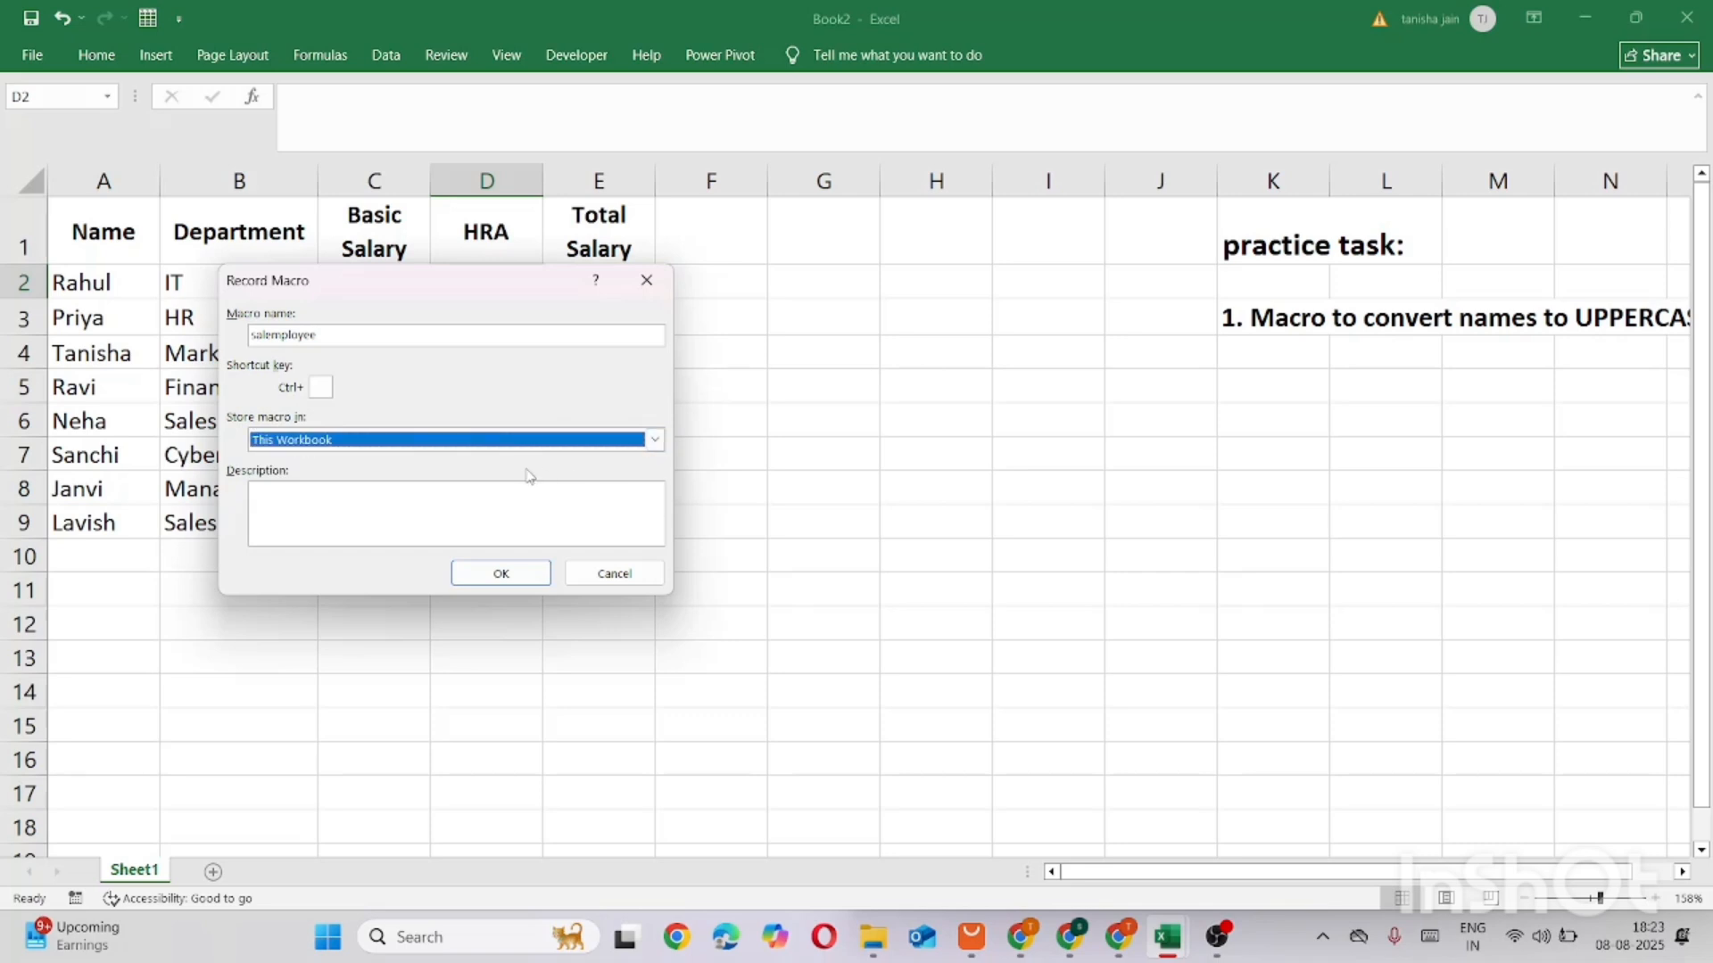
left_click(501, 575)
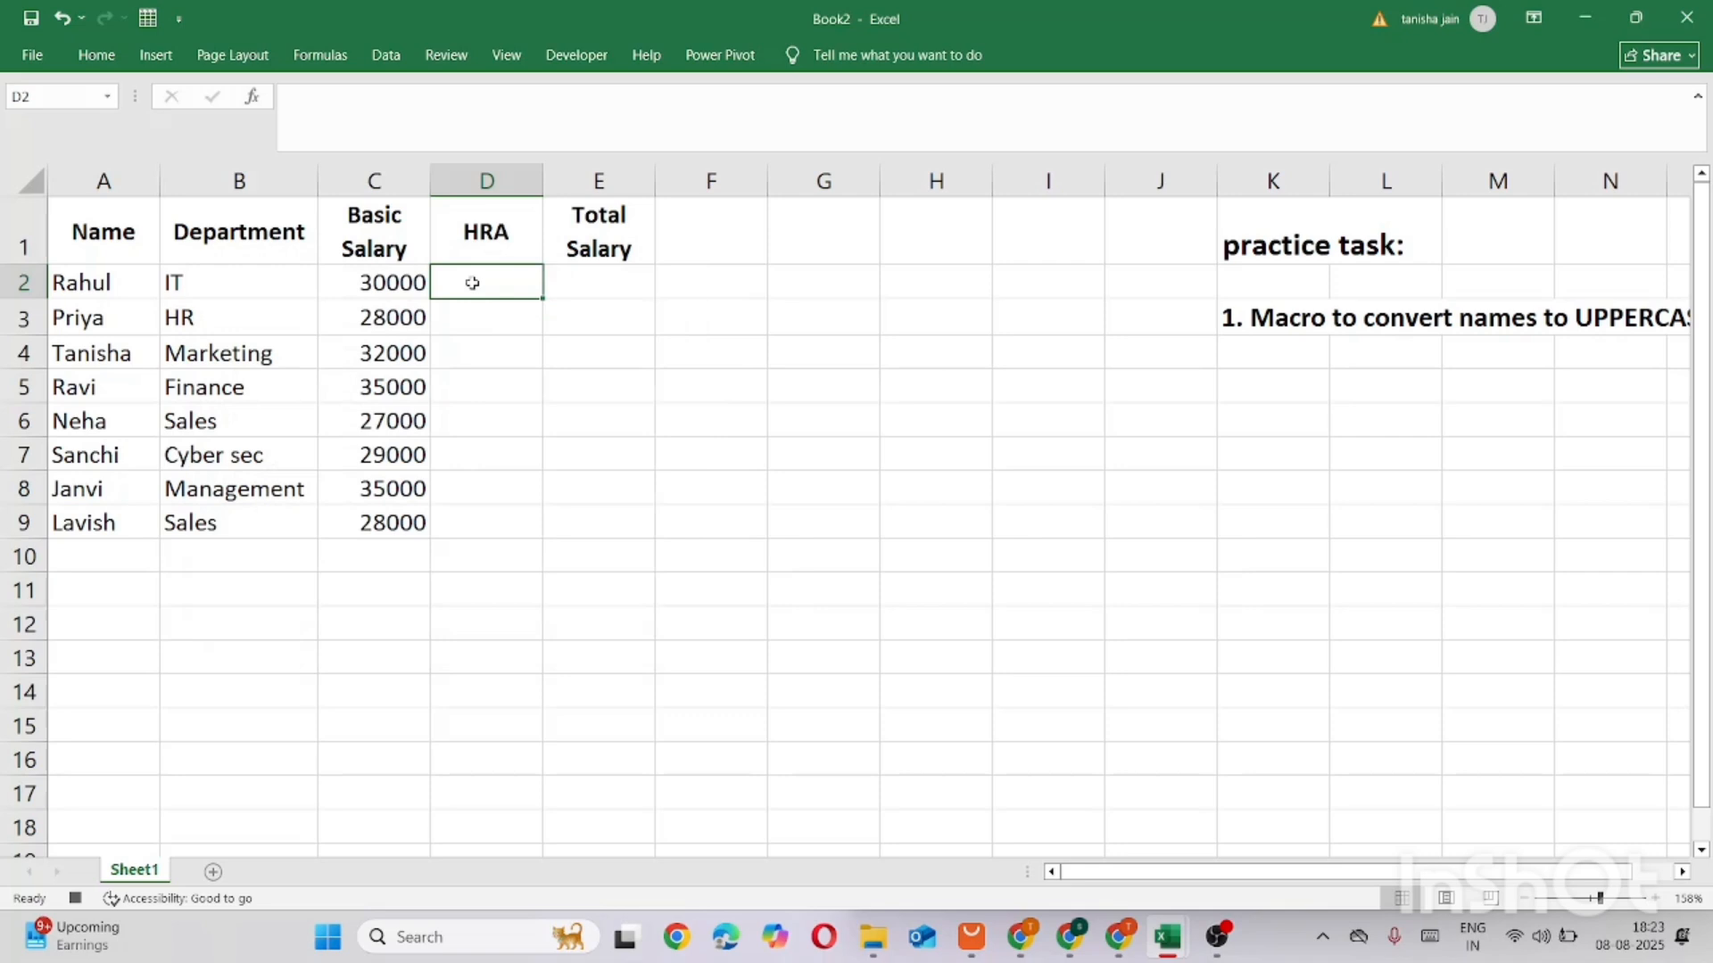
Calculate HRA in D2 with =C2*20% and fill the formula down to D9
type("=")
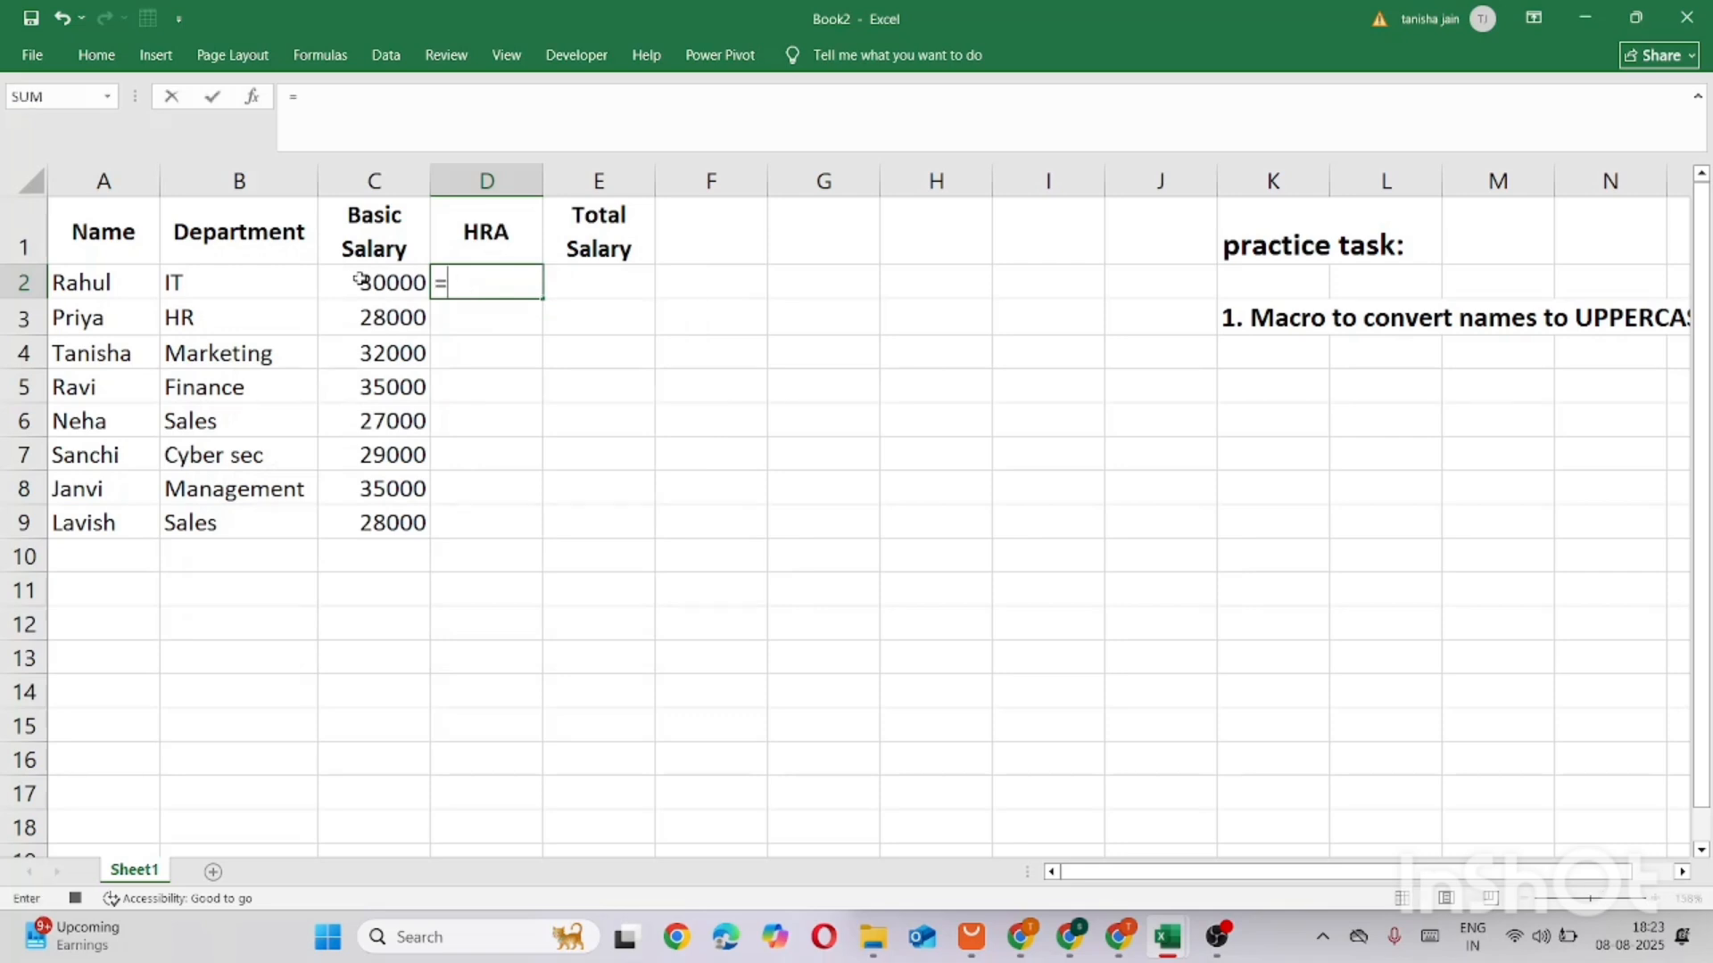
left_click(360, 281)
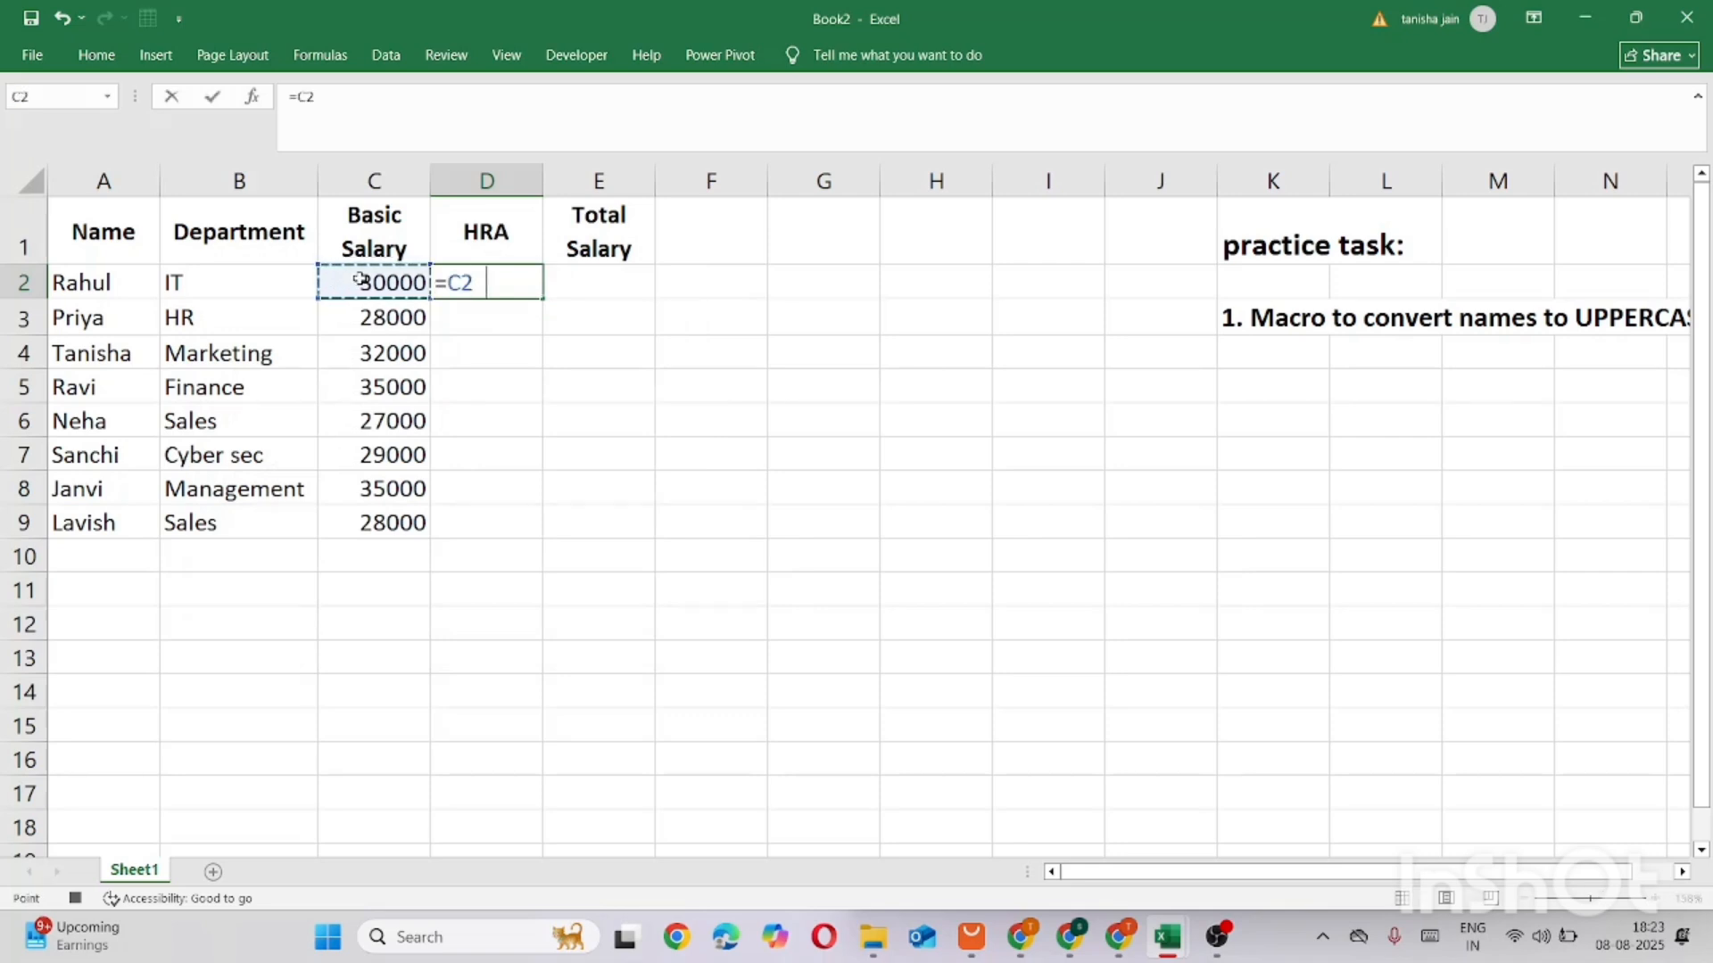
type("*20%")
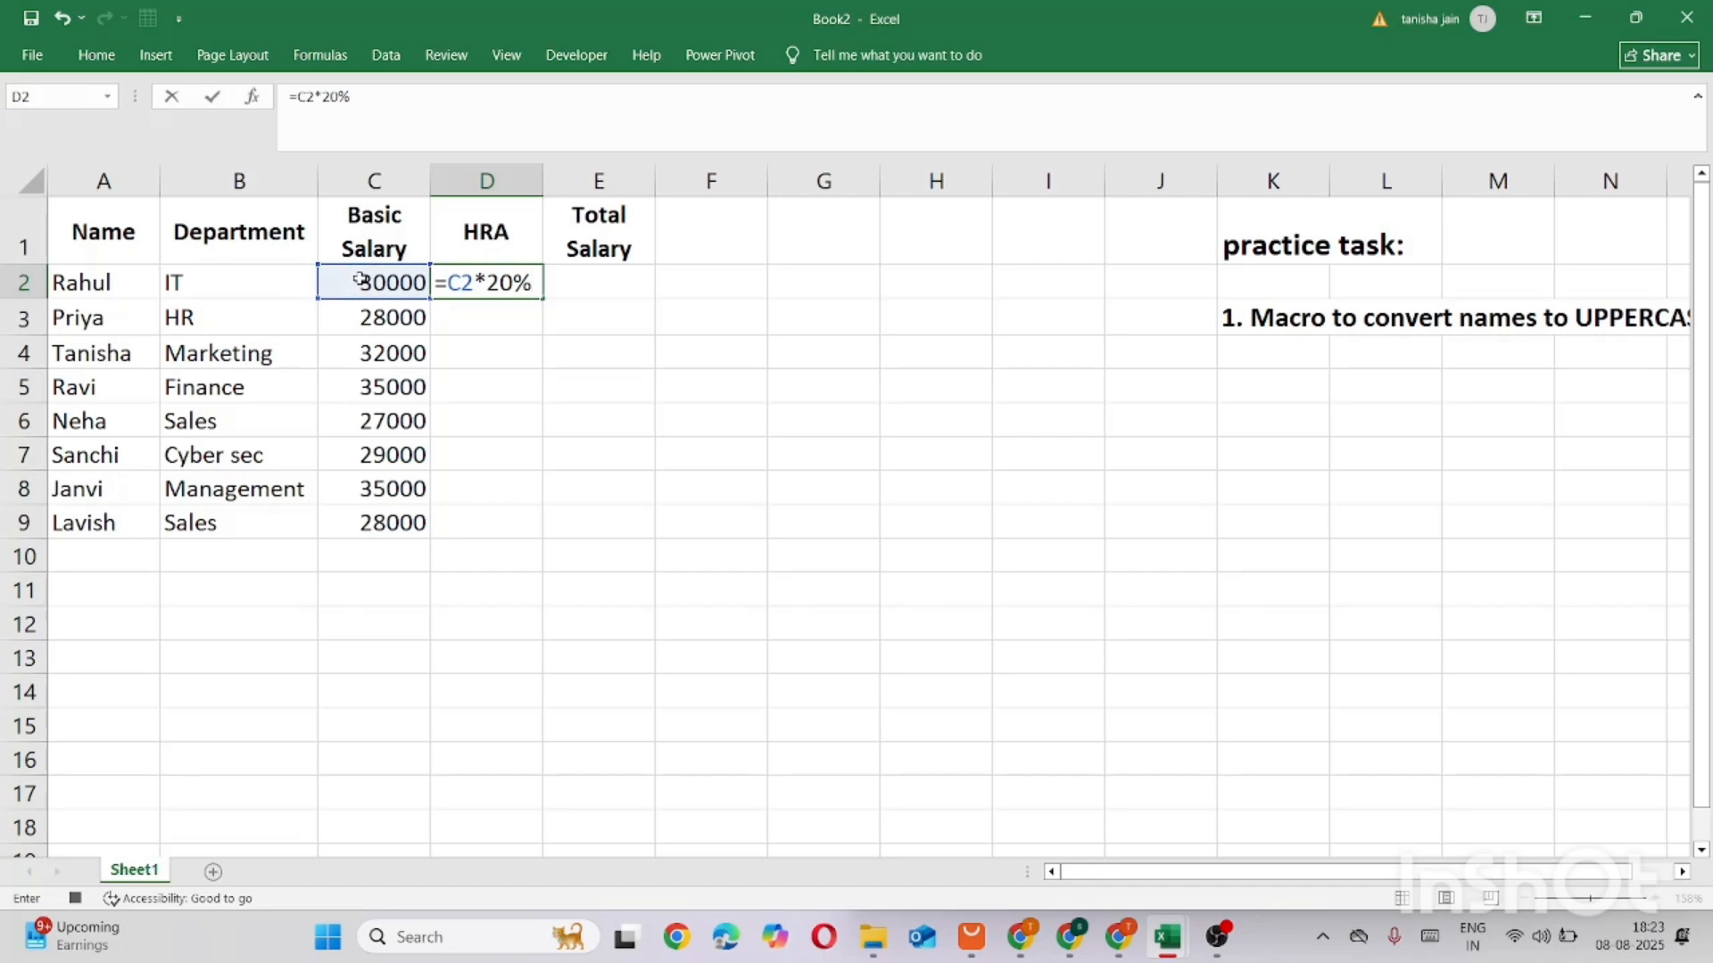
key("Return")
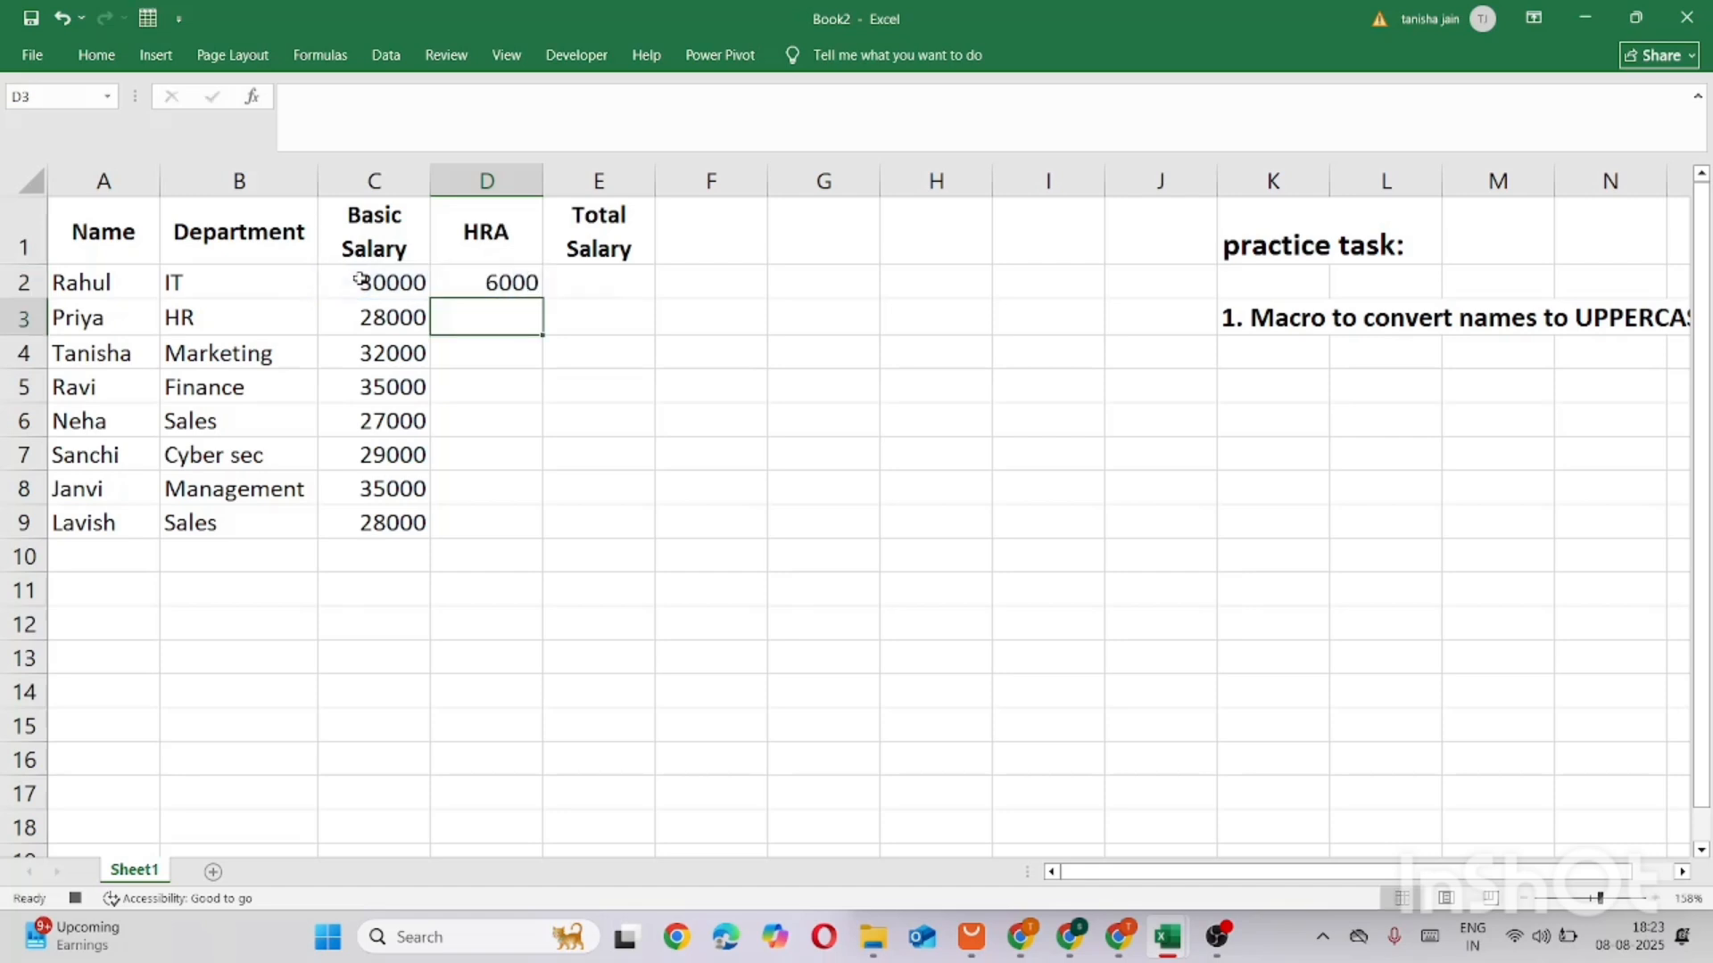
left_click(455, 273)
left_click_drag(540, 302, 539, 539)
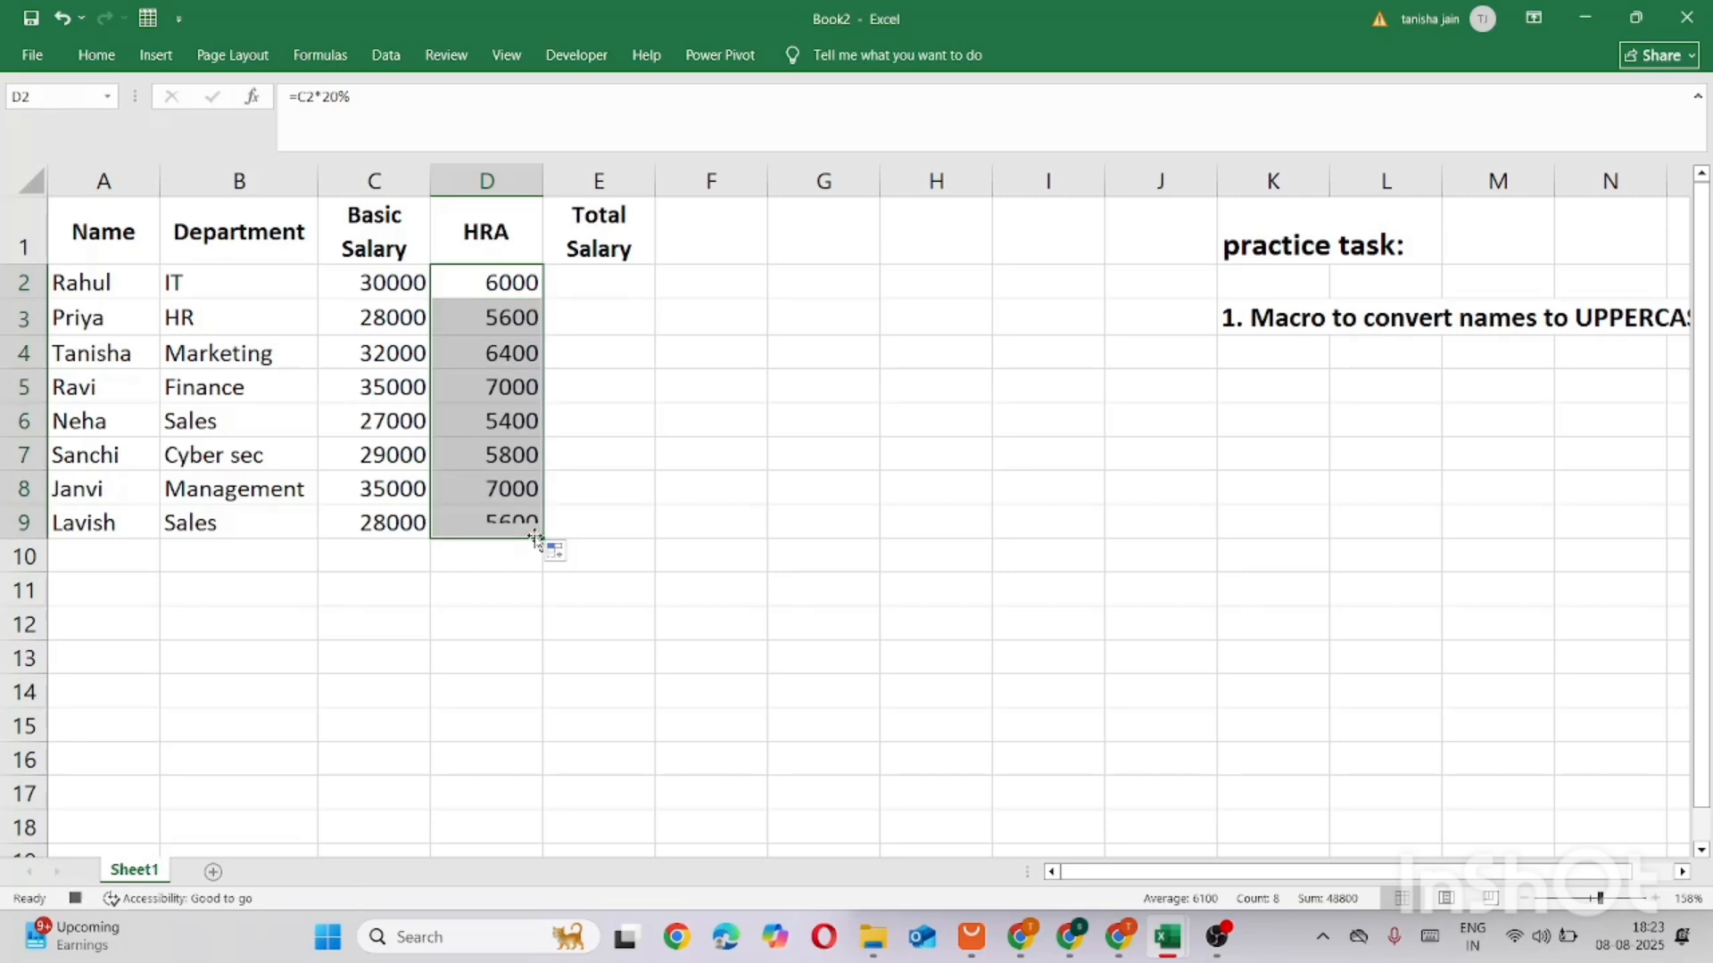
Calculate Total Salary in E2 with =C2+D2, fill it down to E9, and stop recording the macro
left_click(601, 283)
type("=")
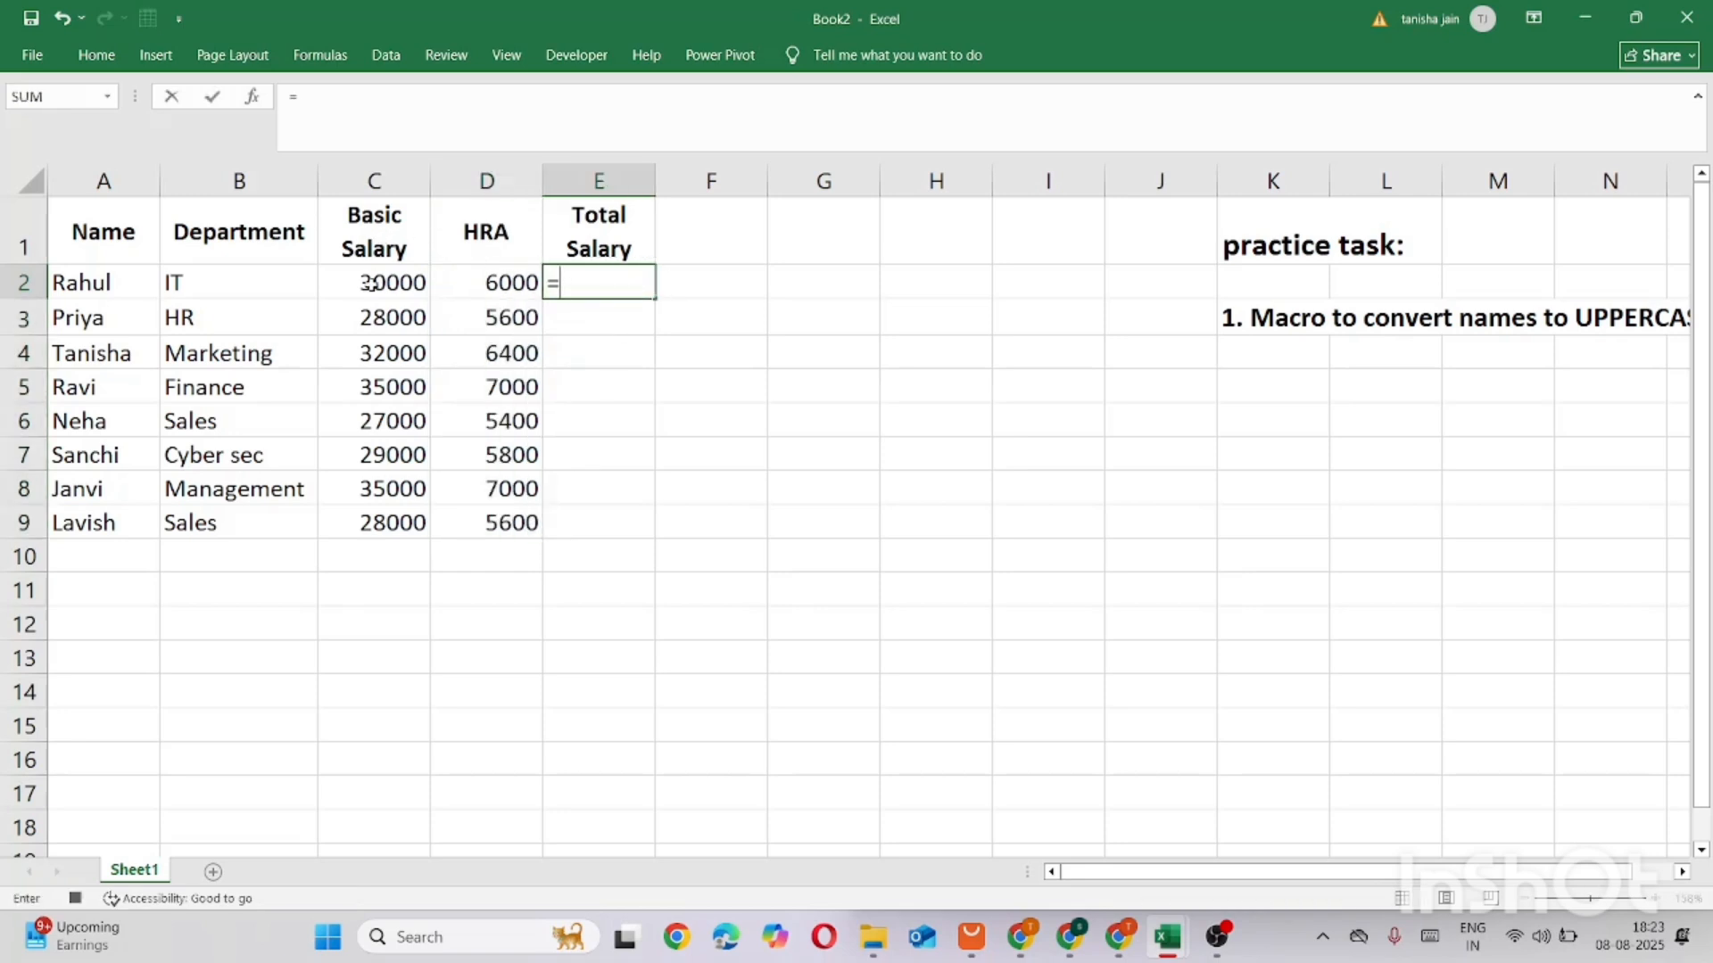
left_click(372, 285)
type("+")
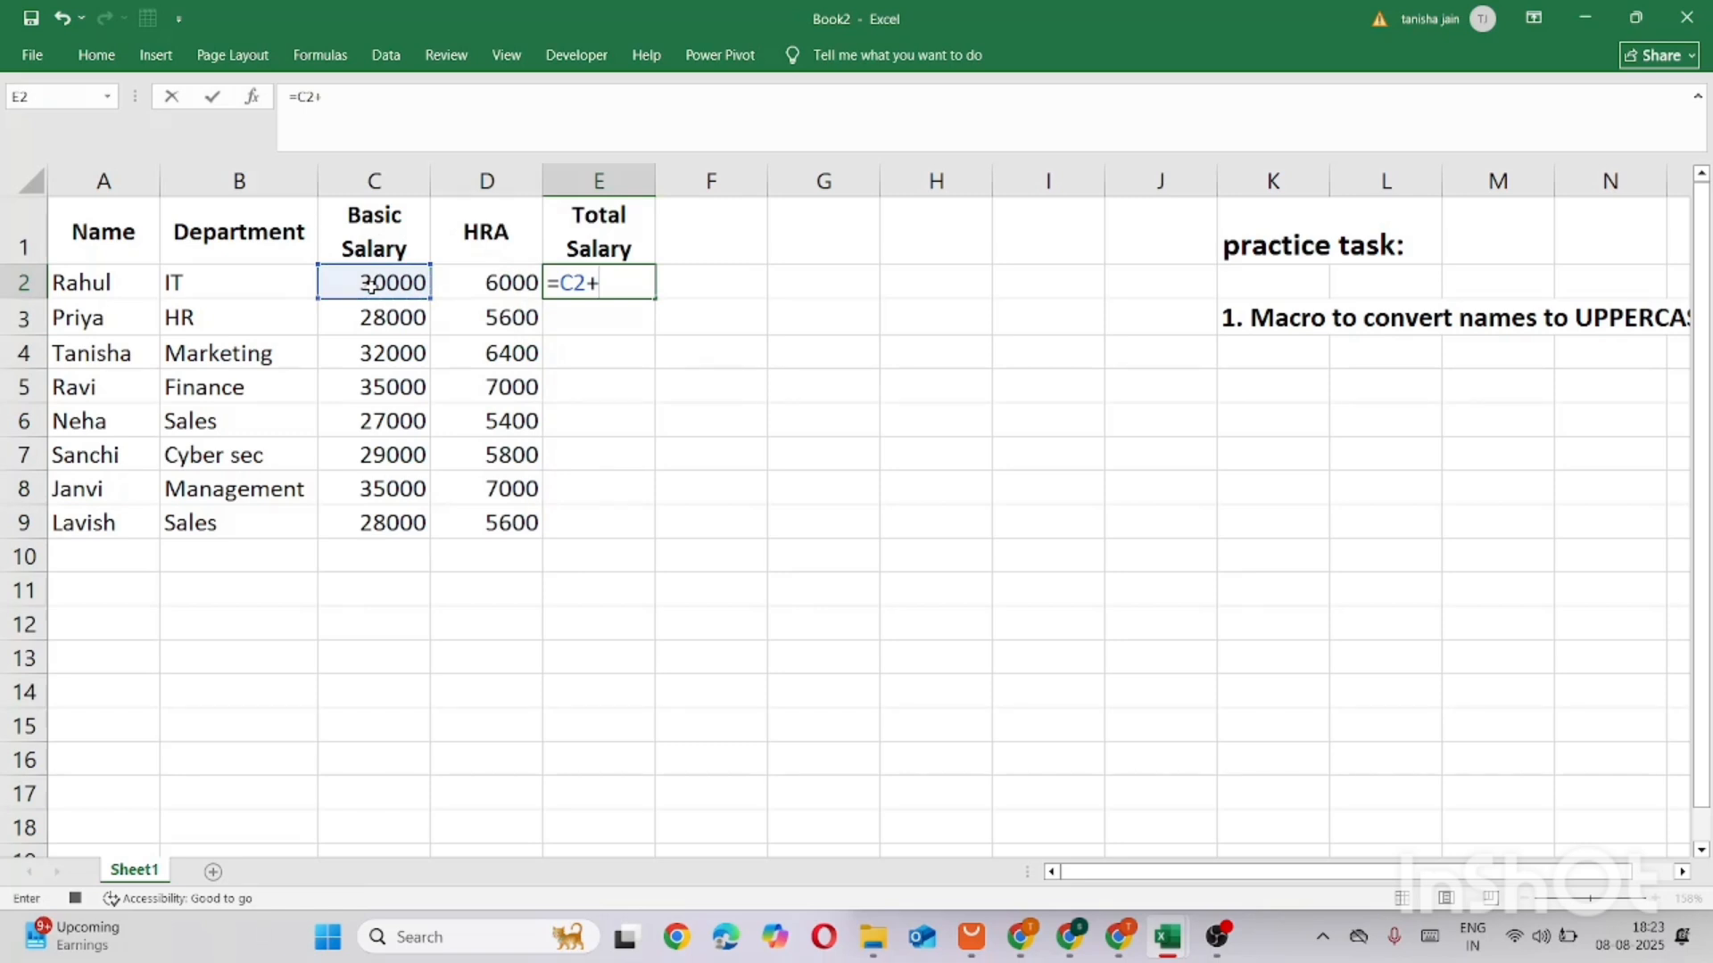
left_click(479, 277)
key("Return")
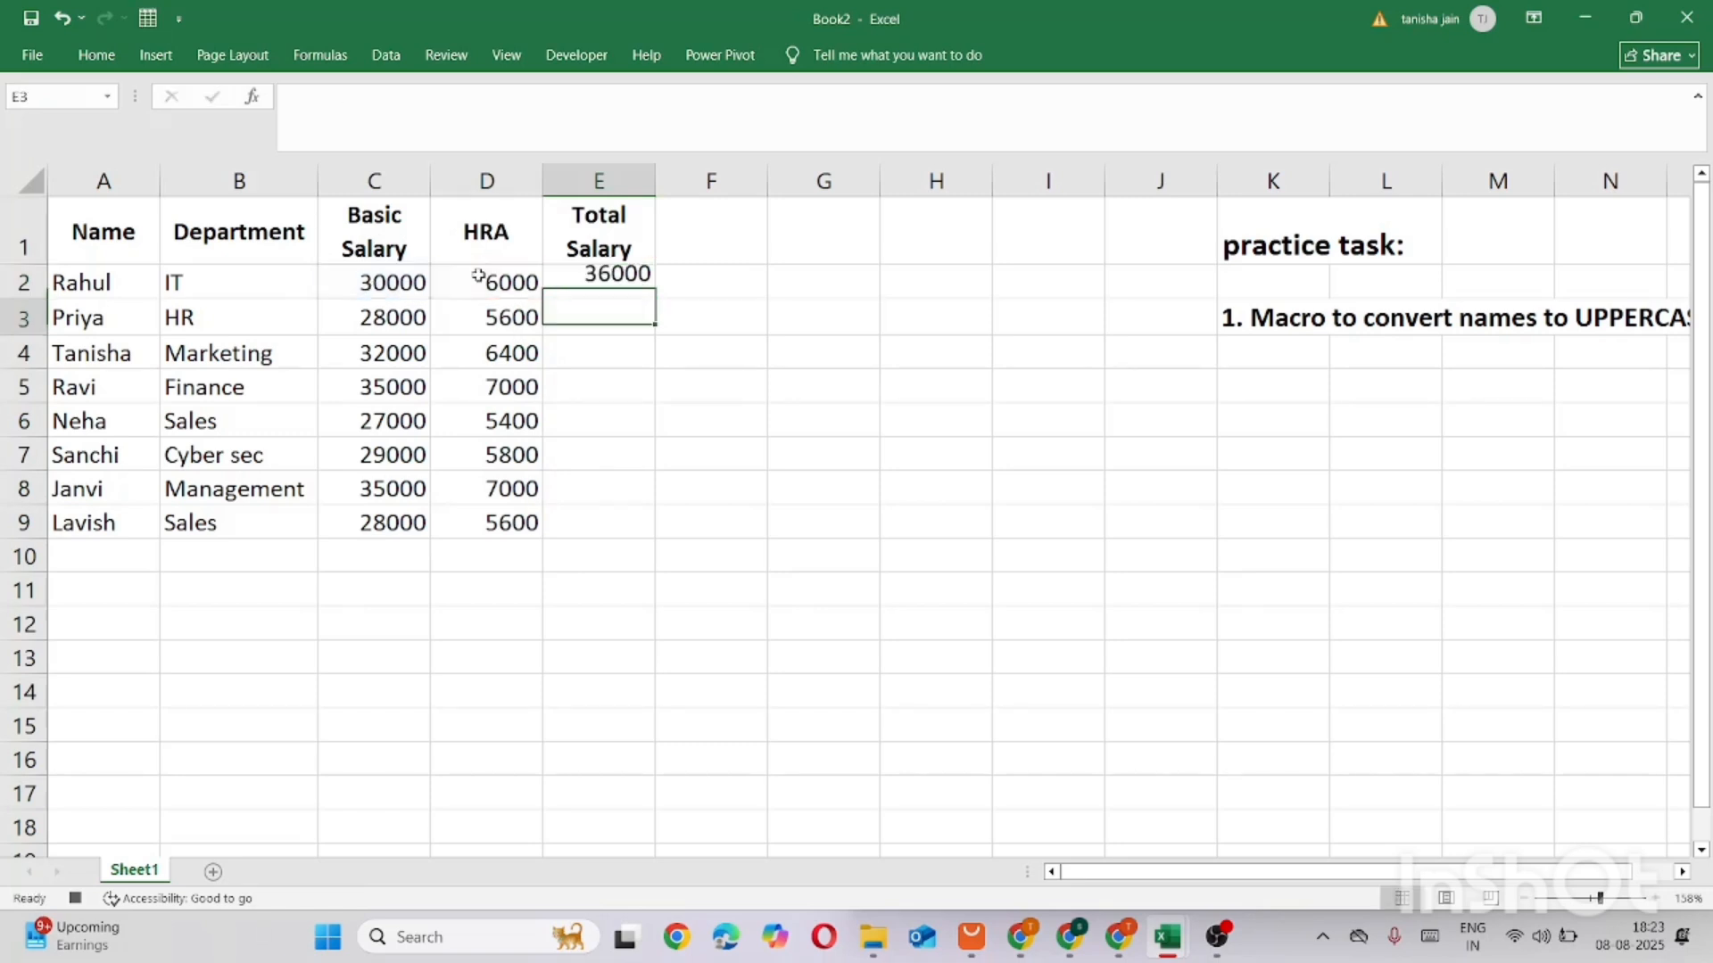
left_click(567, 276)
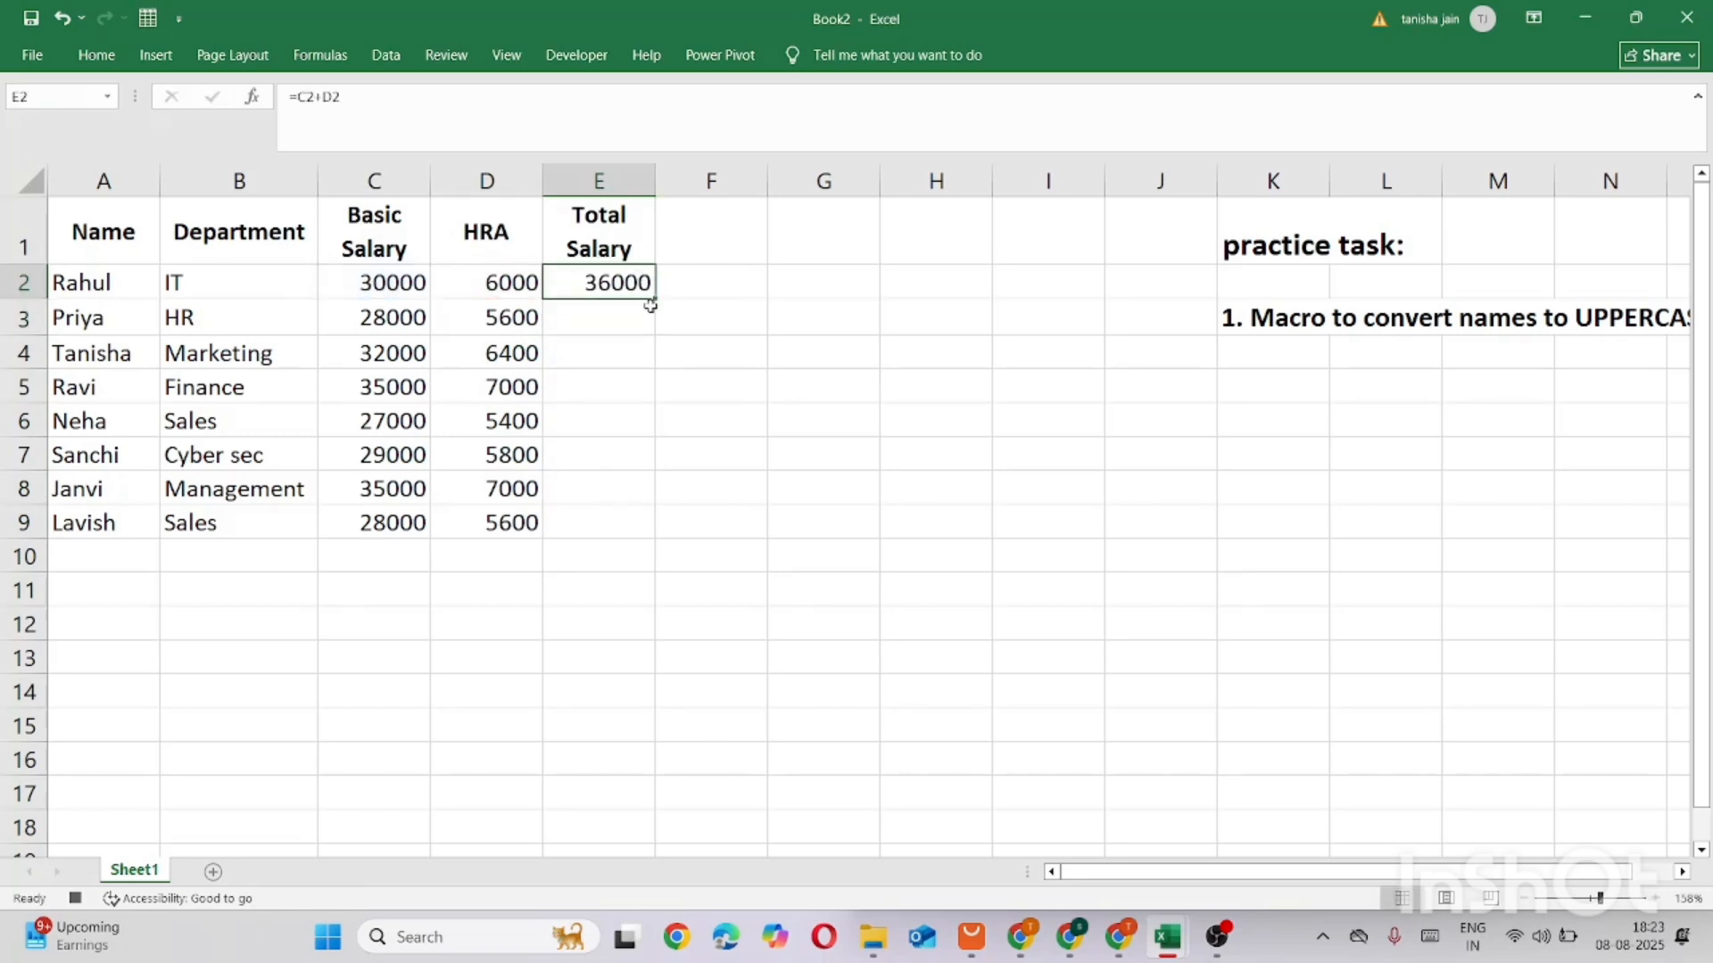
left_click_drag(656, 300, 662, 532)
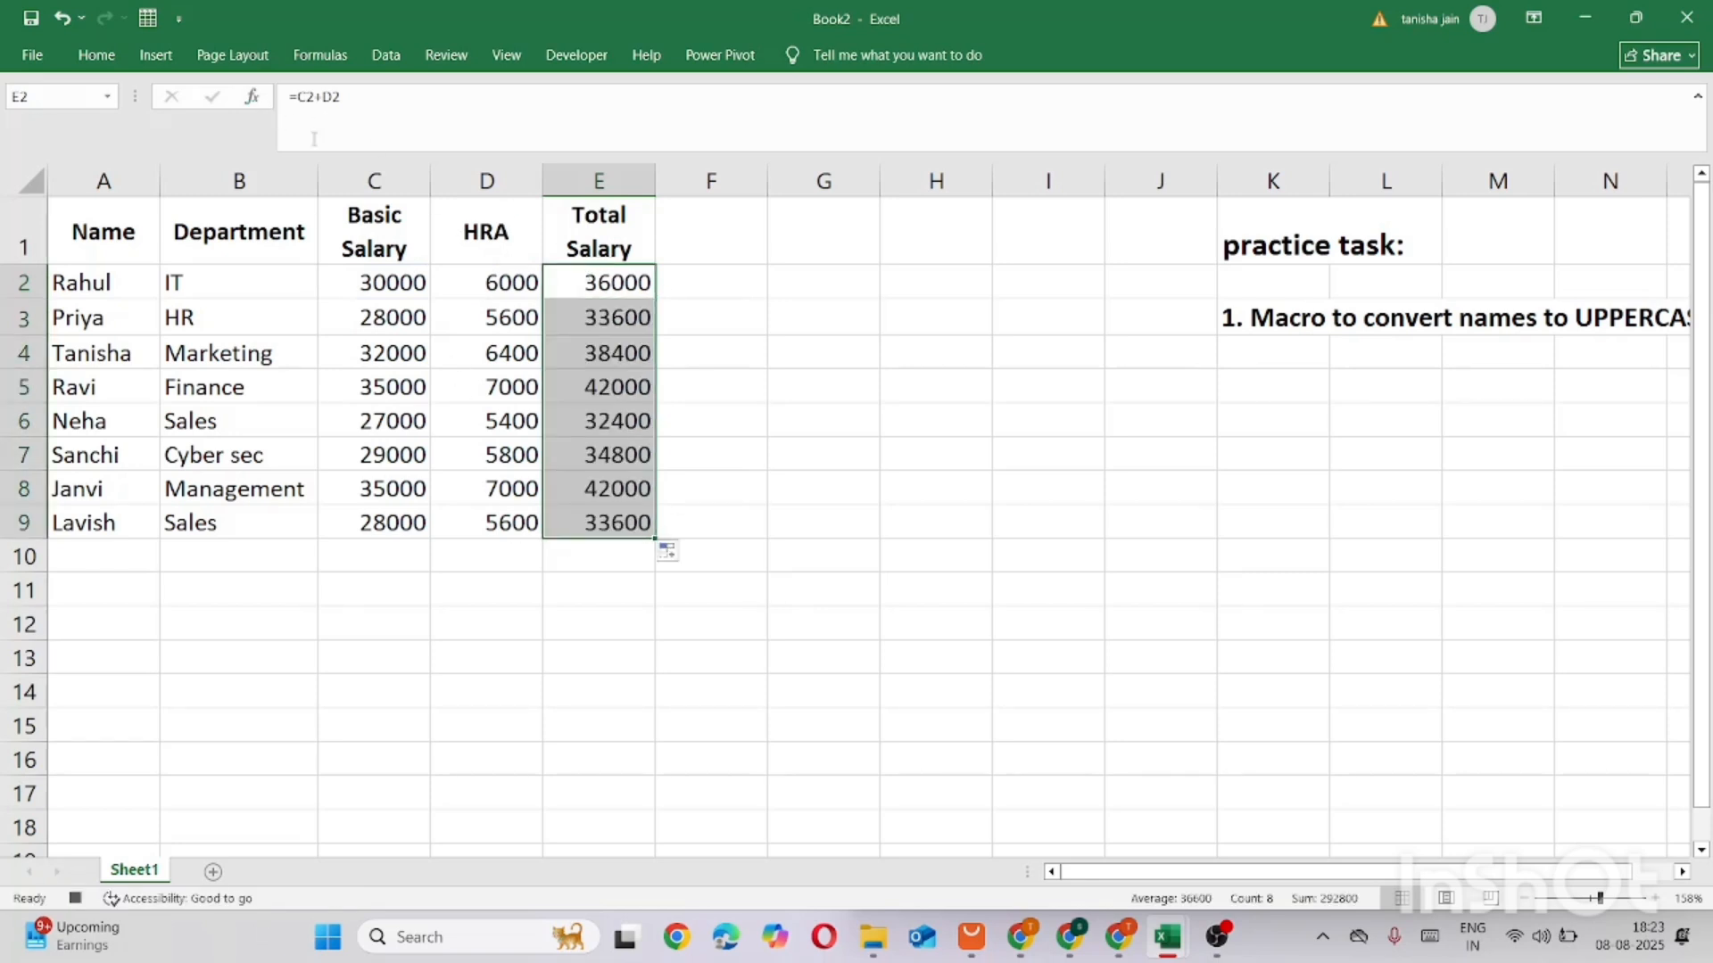
left_click(589, 64)
left_click(163, 90)
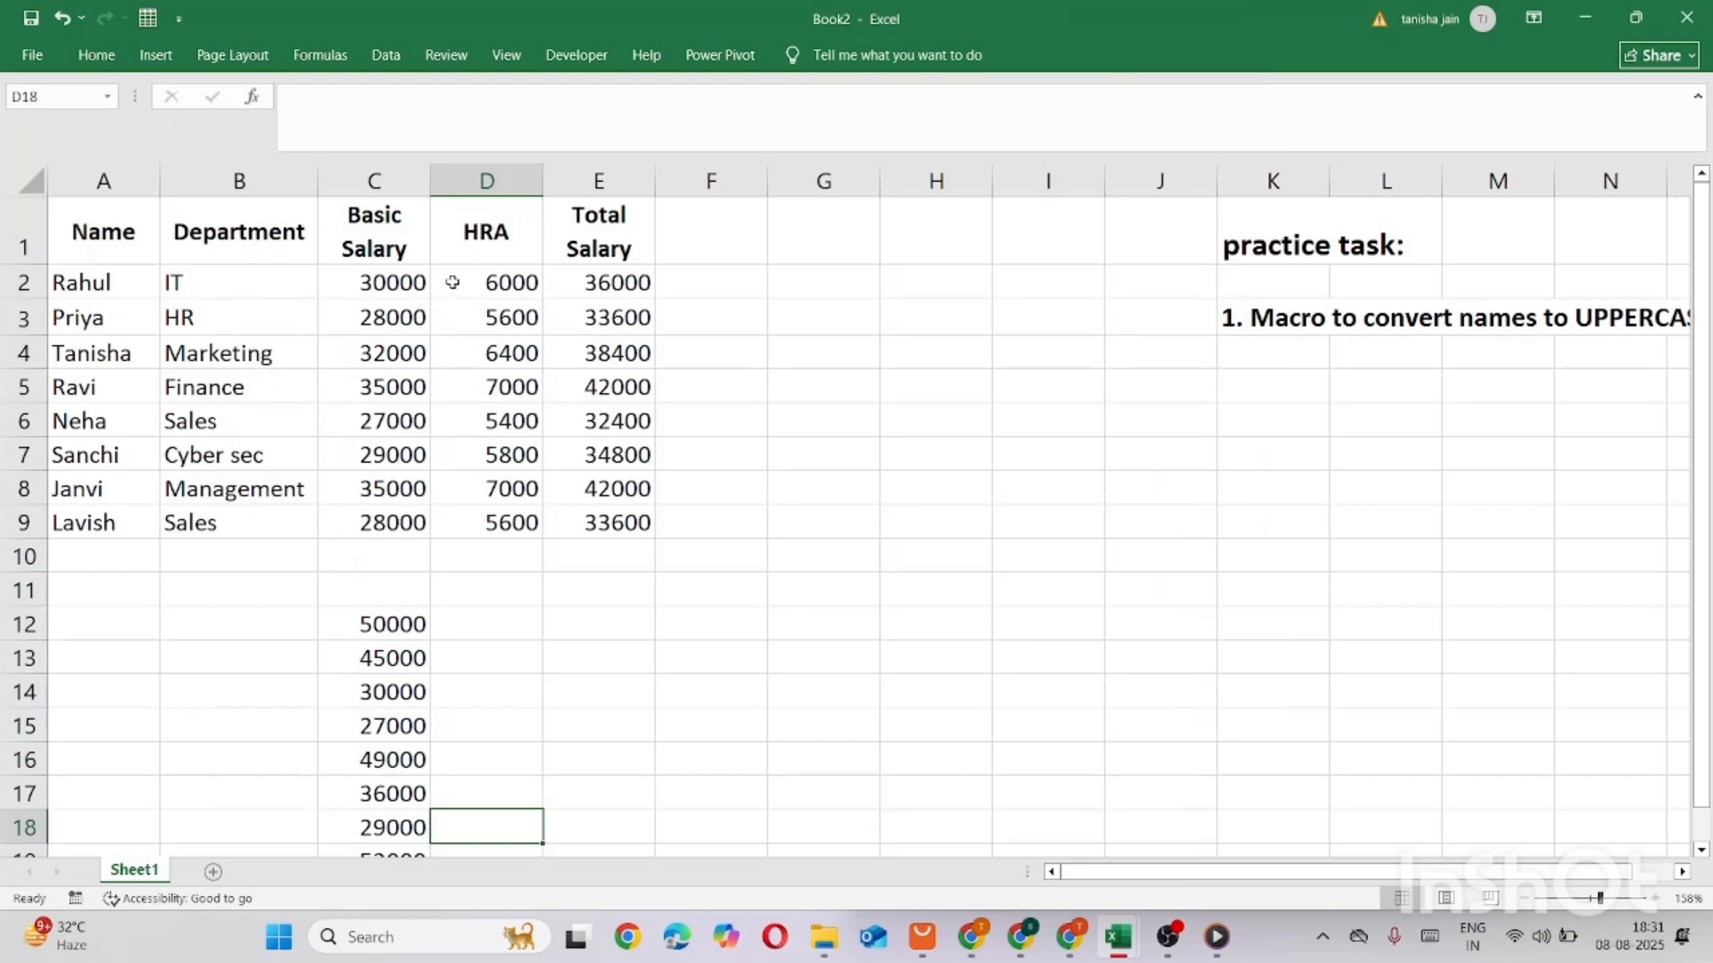
Clear the HRA and Total Salary results in D2:E9 and the Basic Salary values in C2:C9
left_click_drag(472, 282, 632, 516)
key("Delete")
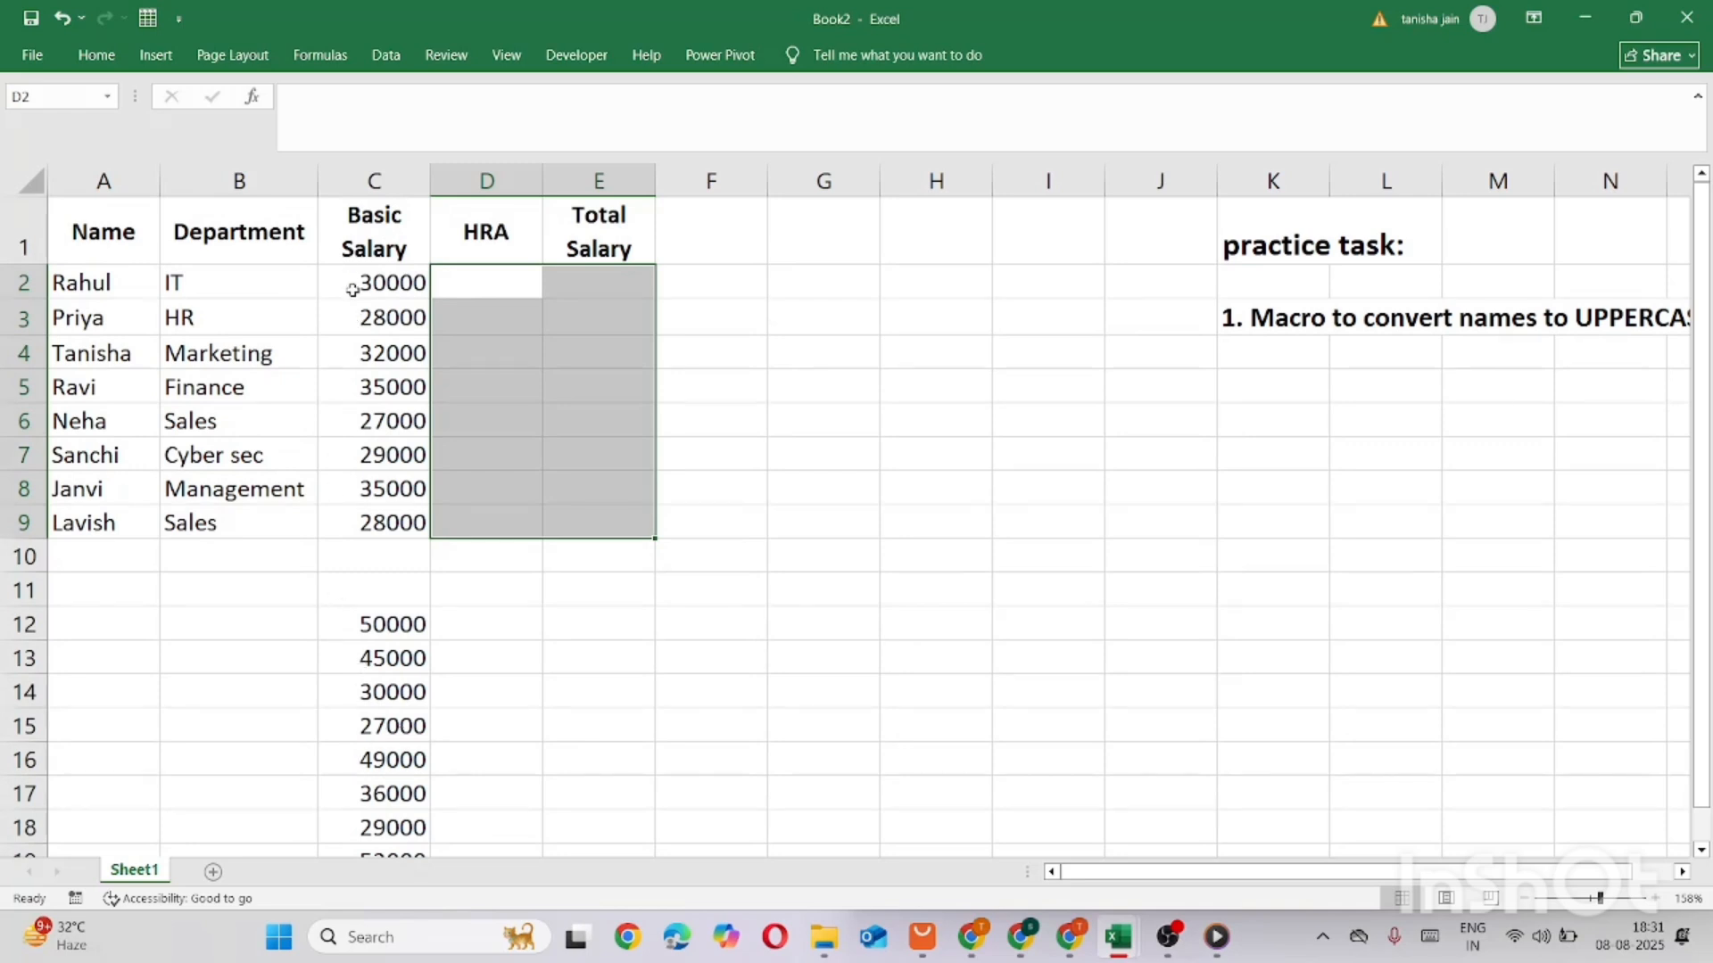
left_click_drag(353, 290, 406, 707)
key("Delete")
Copy the new salary figures from C12:C19 into the Basic Salary column starting at C2
scroll(366, 657, "down", 1)
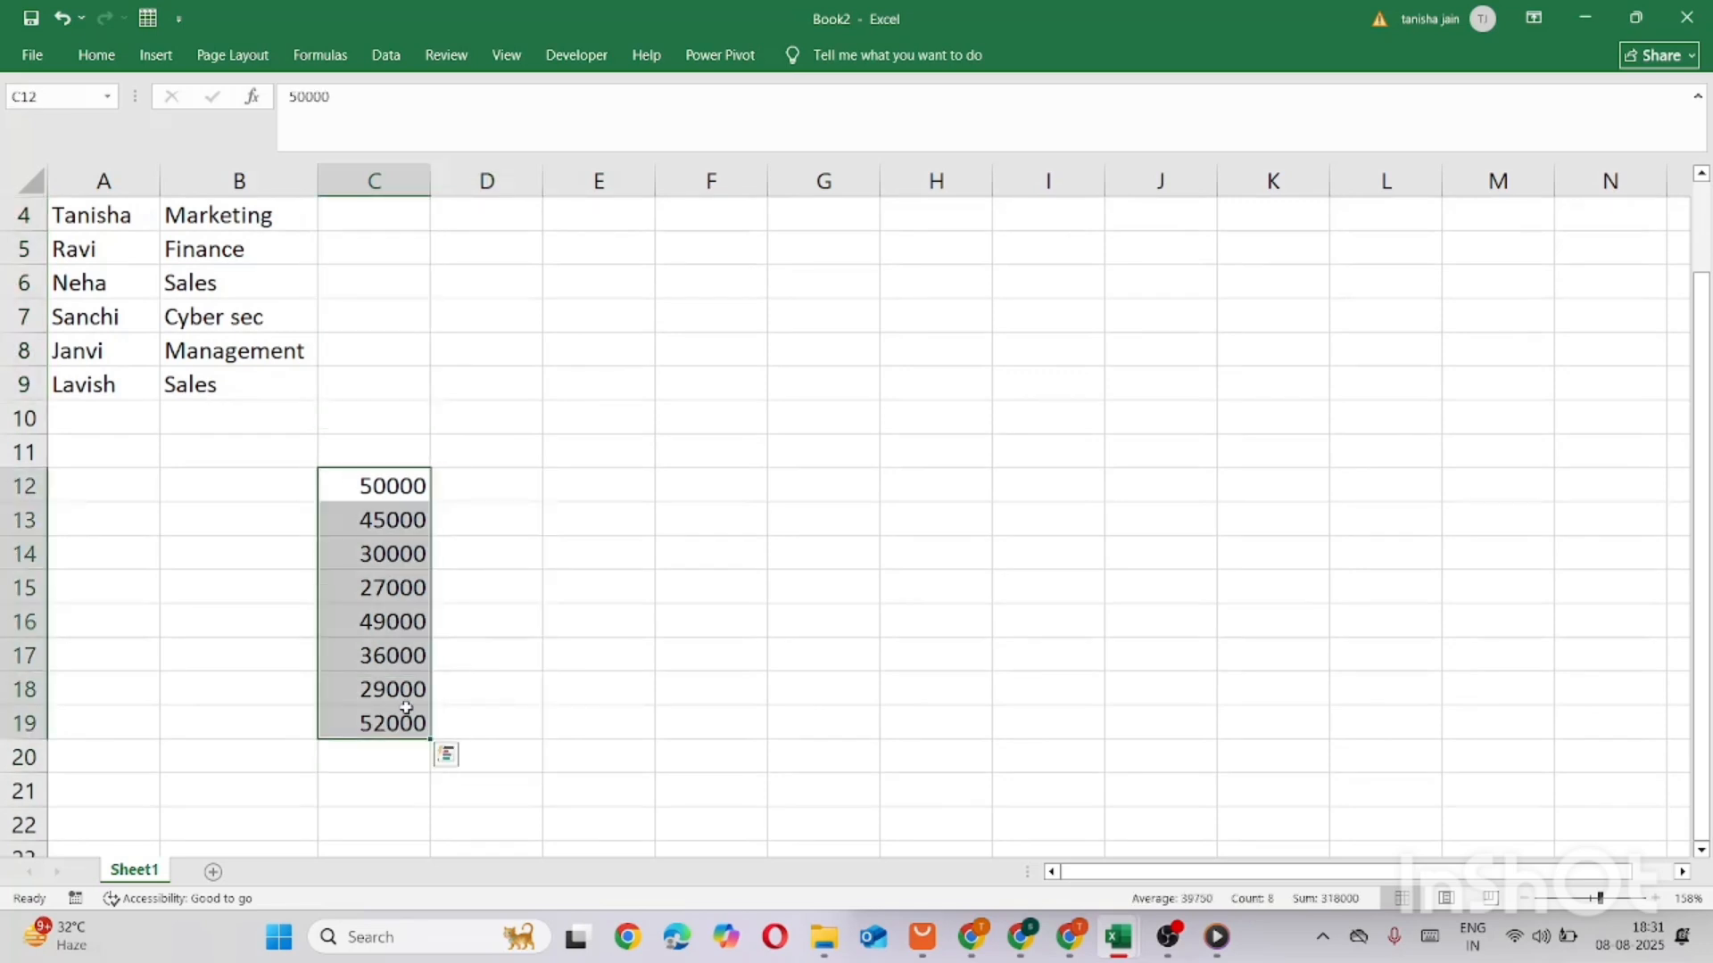
key("ctrl+c")
scroll(347, 348, "up", 1)
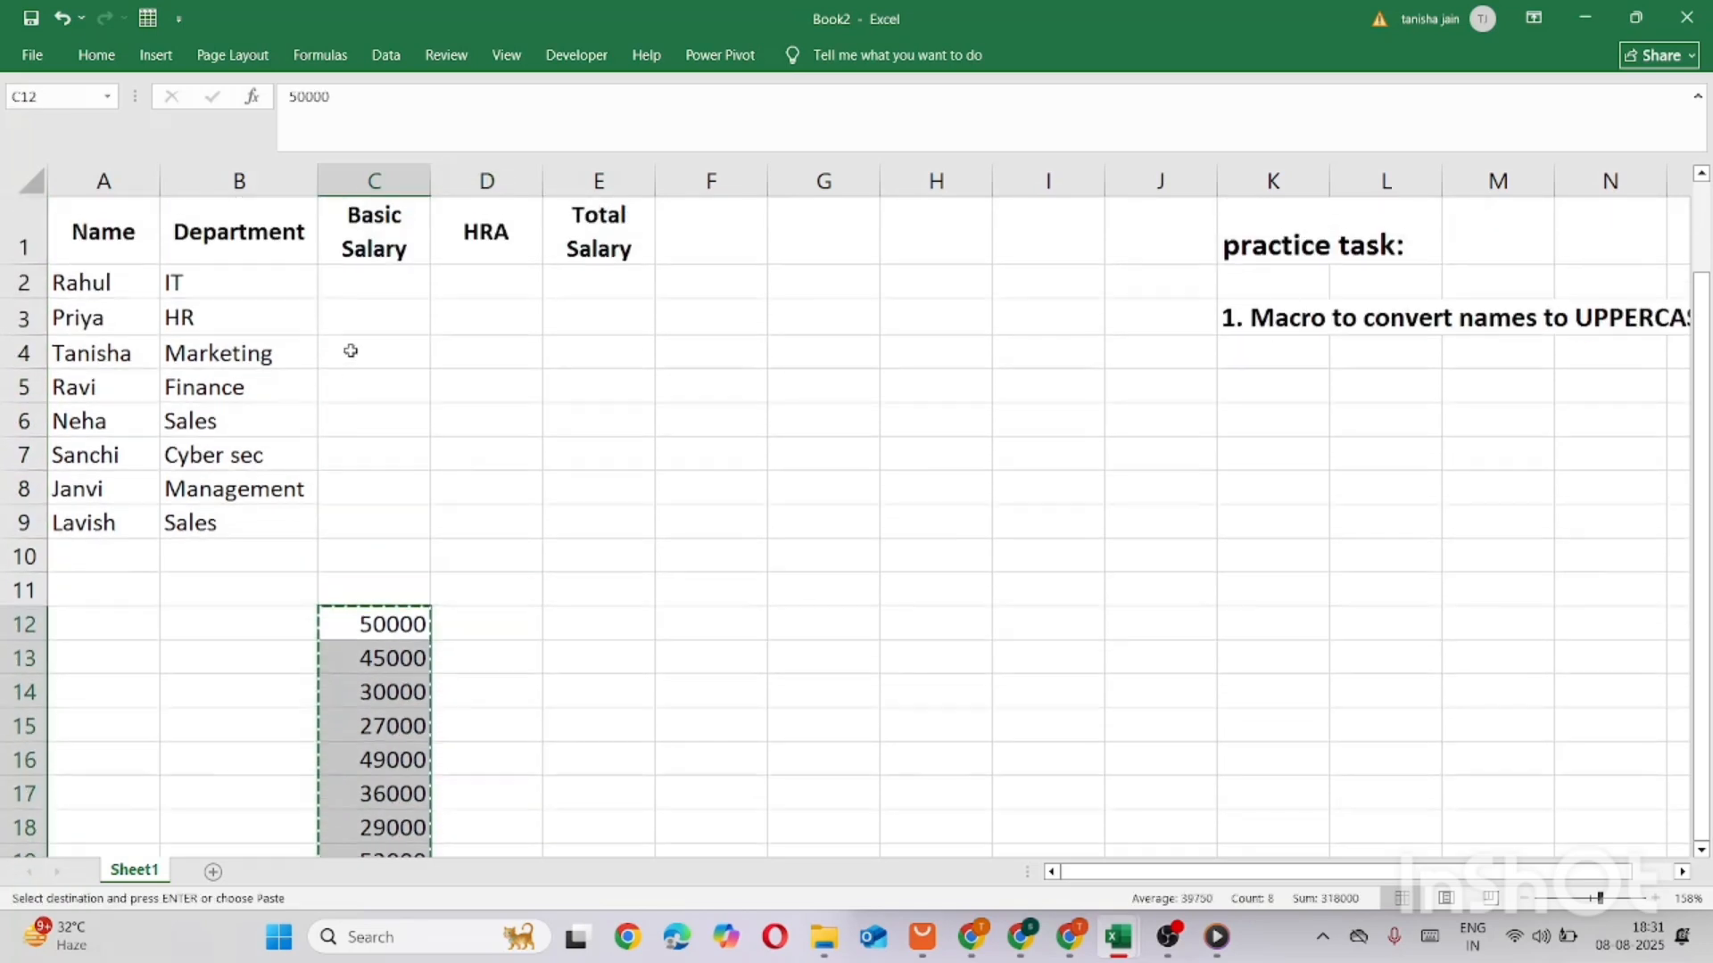
left_click(372, 281)
key("ctrl+v")
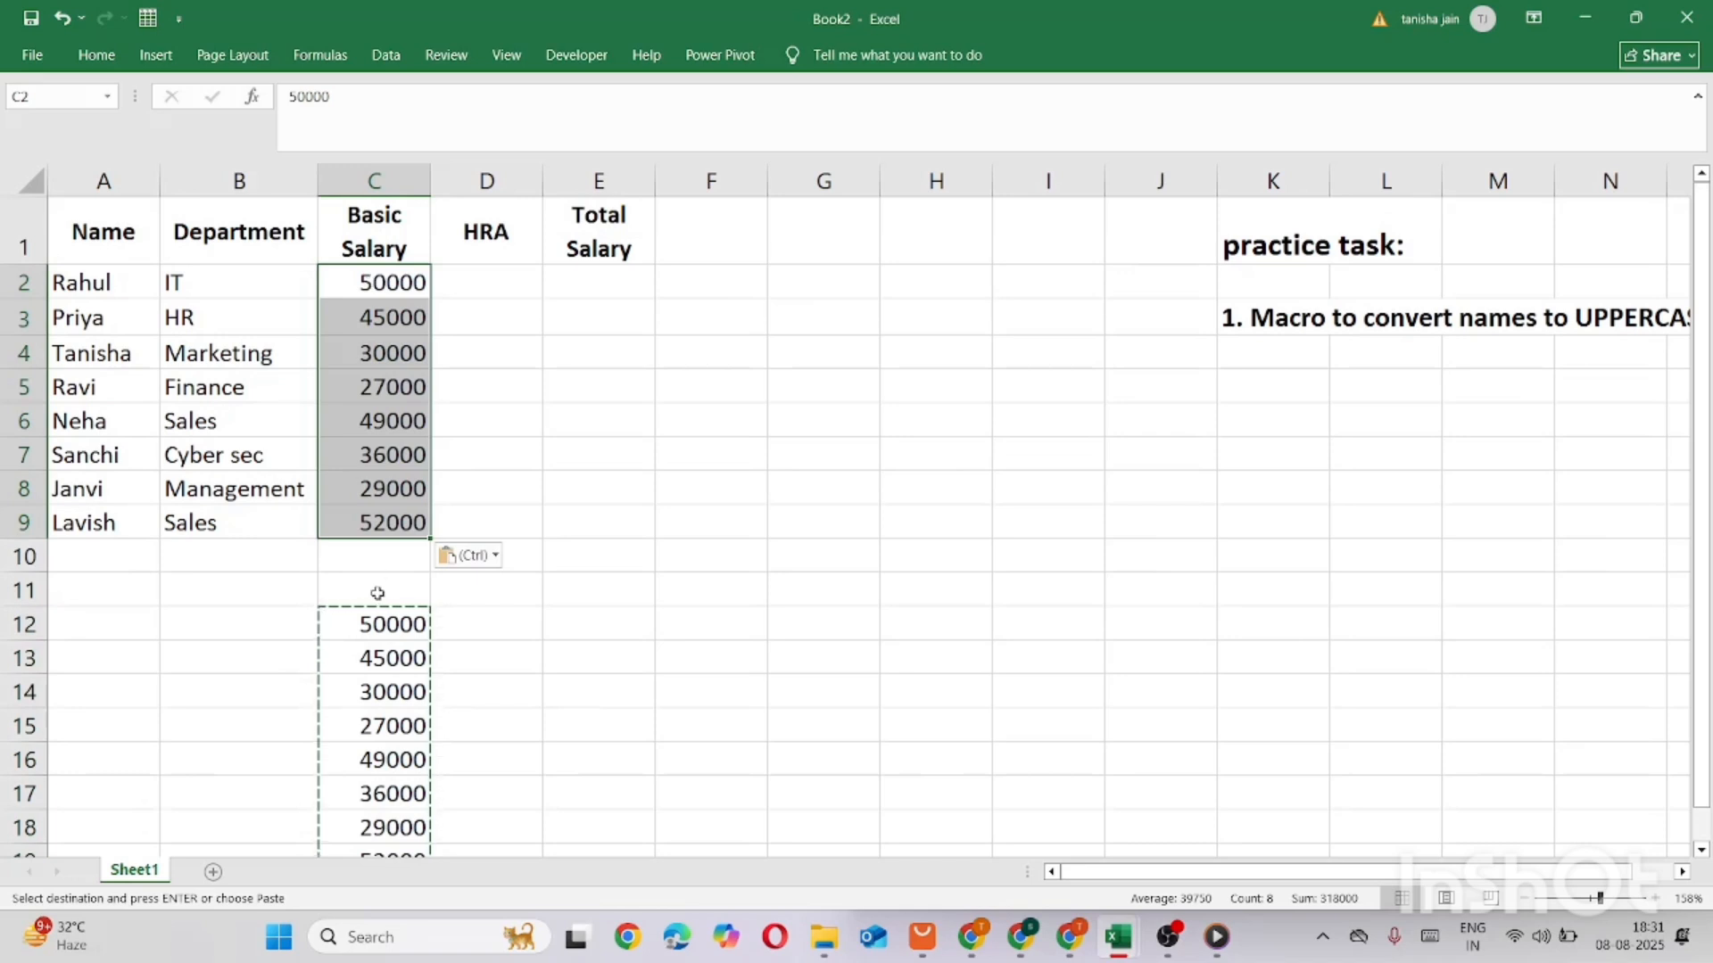
Delete the leftover source salary figures in C12:C19
left_click(346, 644)
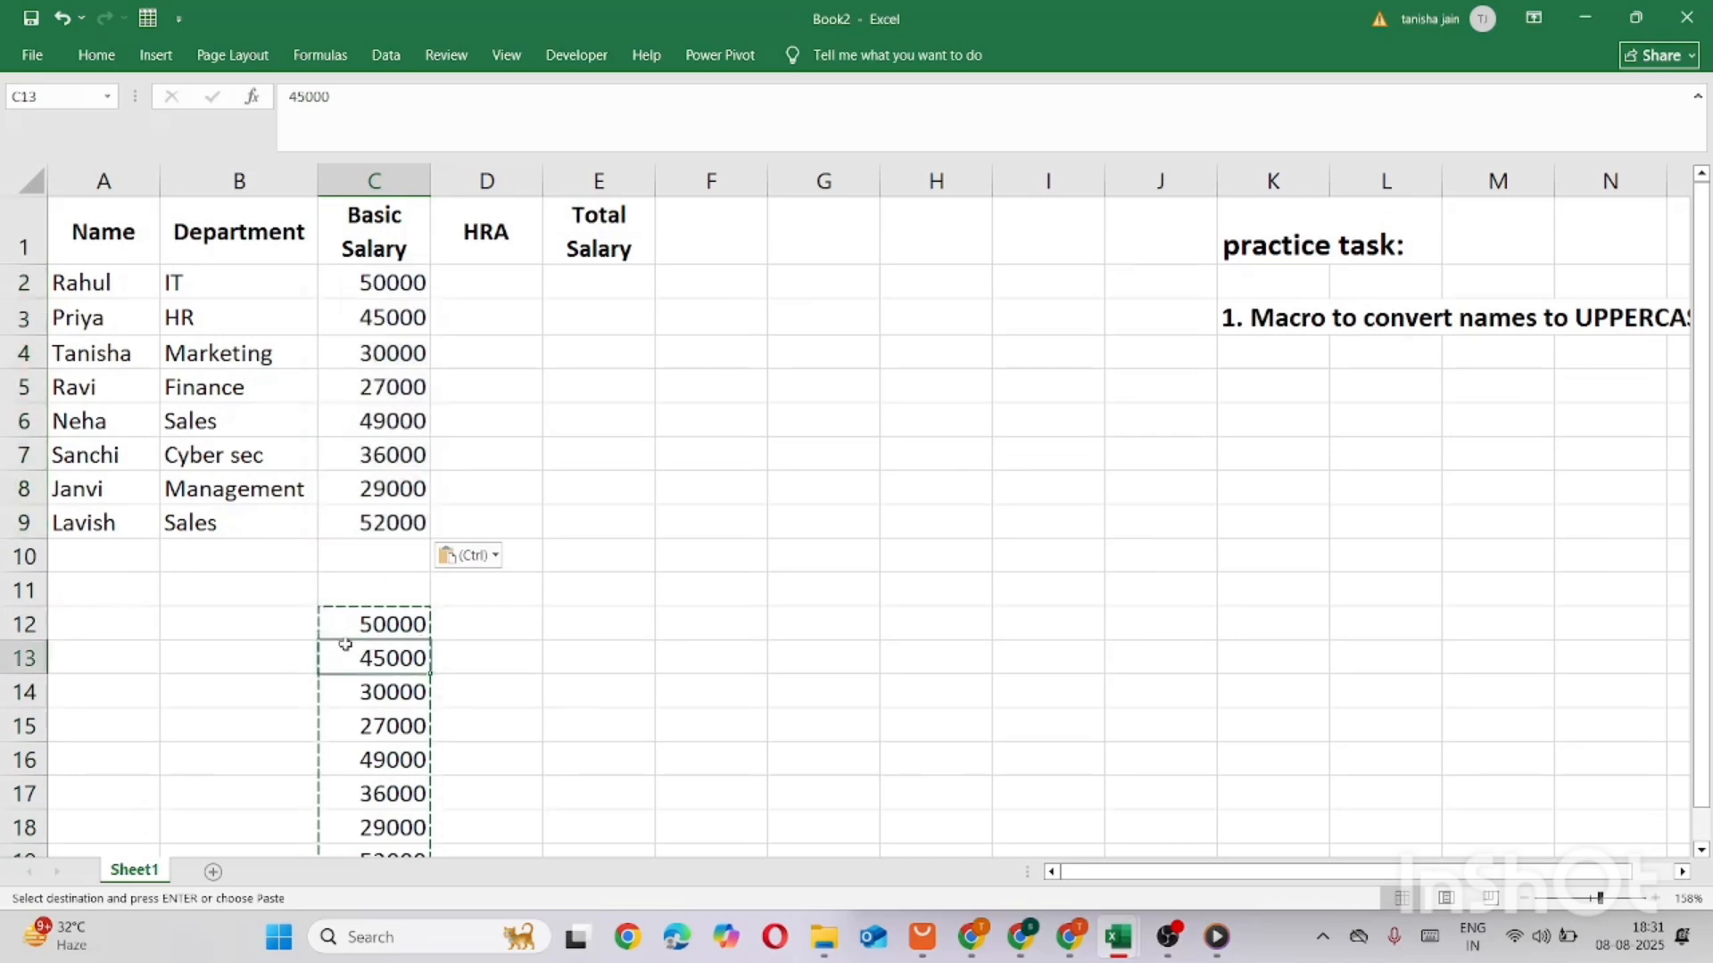
scroll(340, 640, "down", 1)
scroll(337, 615, "up", 1)
left_click_drag(337, 615, 399, 791)
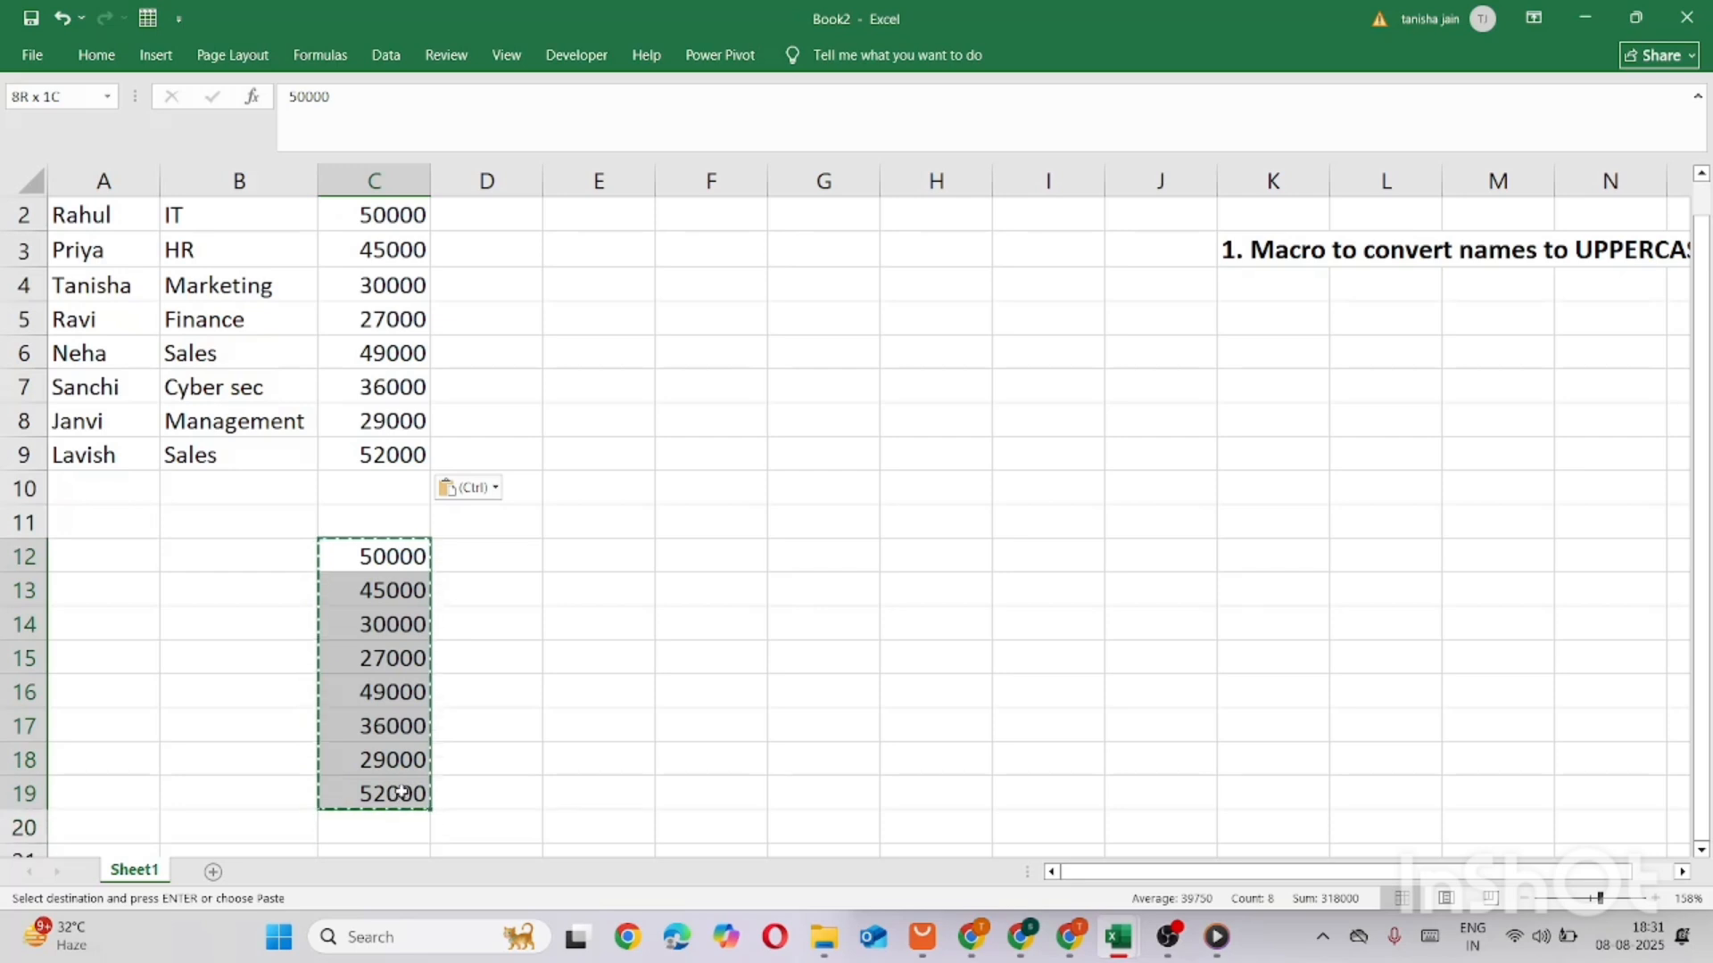
key("Delete")
scroll(576, 331, "up", 1)
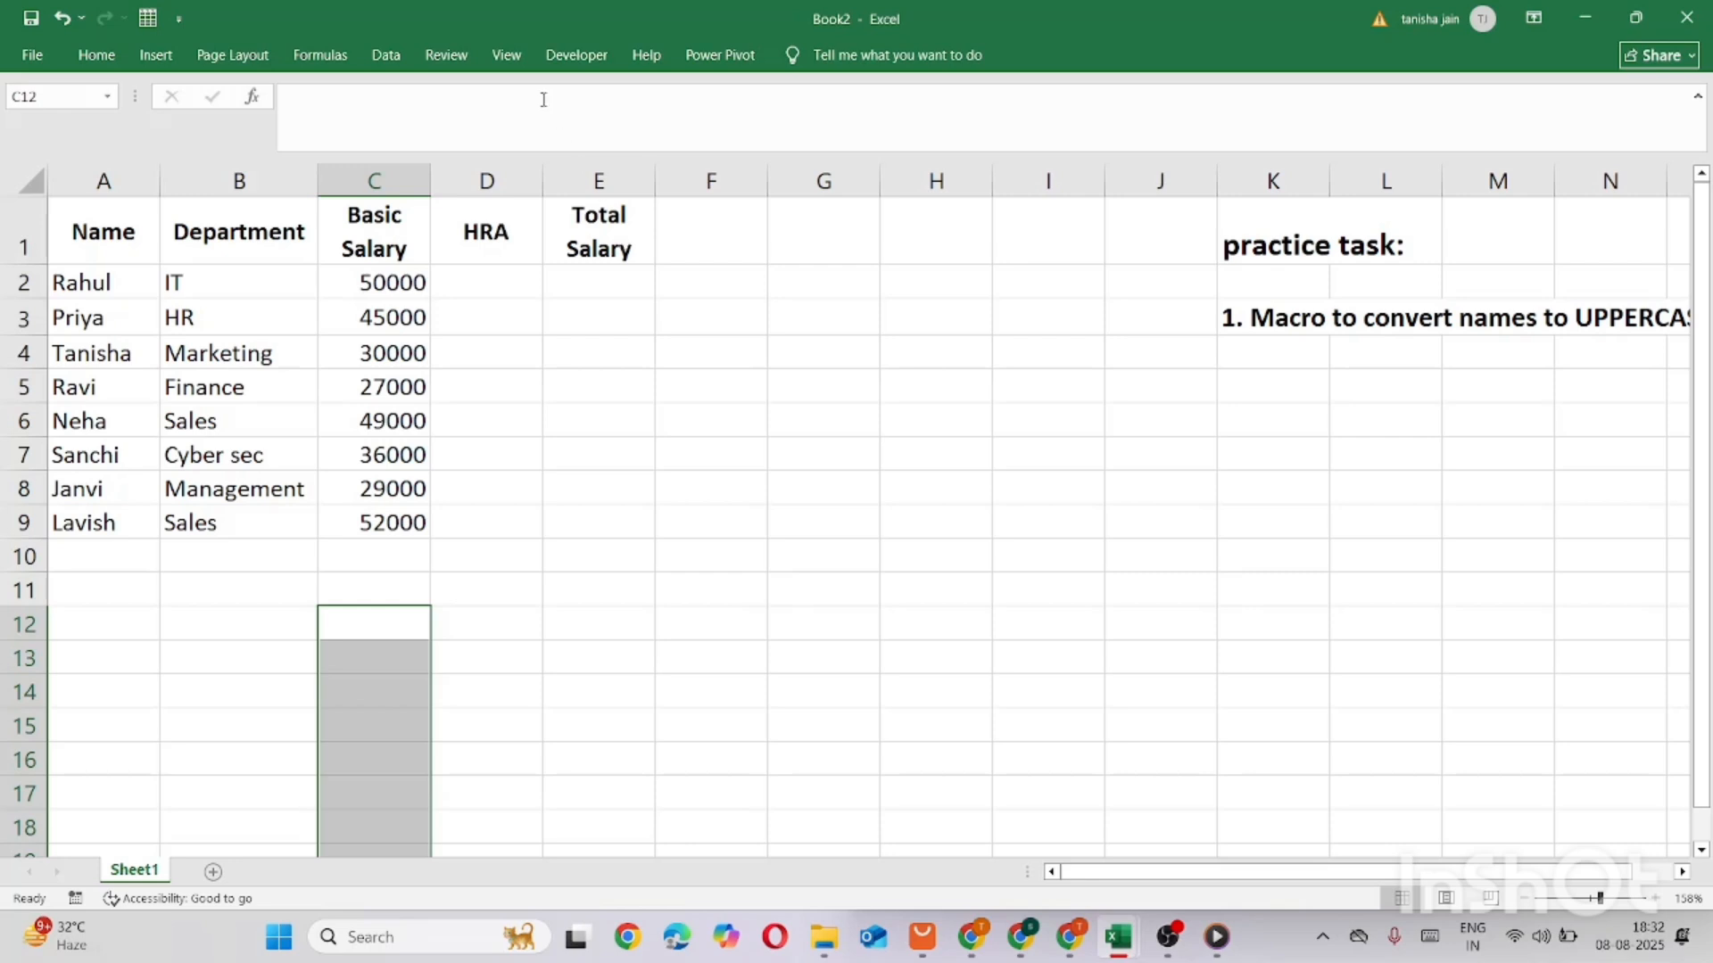
Run the salemployee macro on the new Basic Salary values
left_click(577, 55)
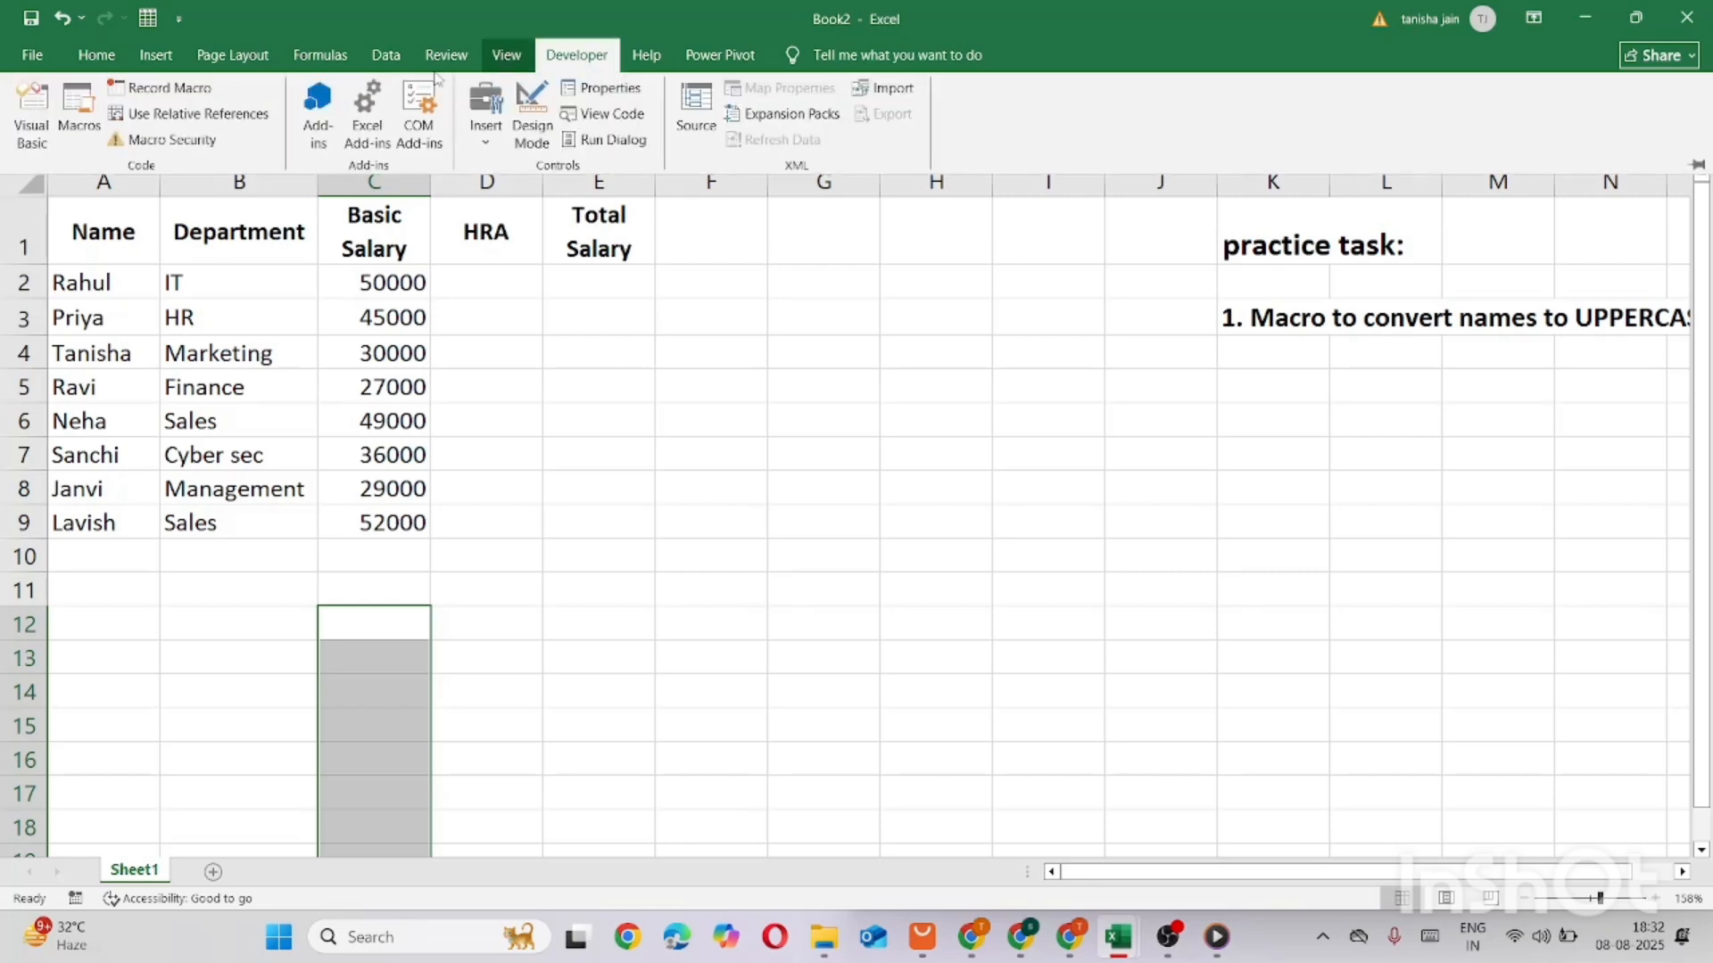
left_click(86, 118)
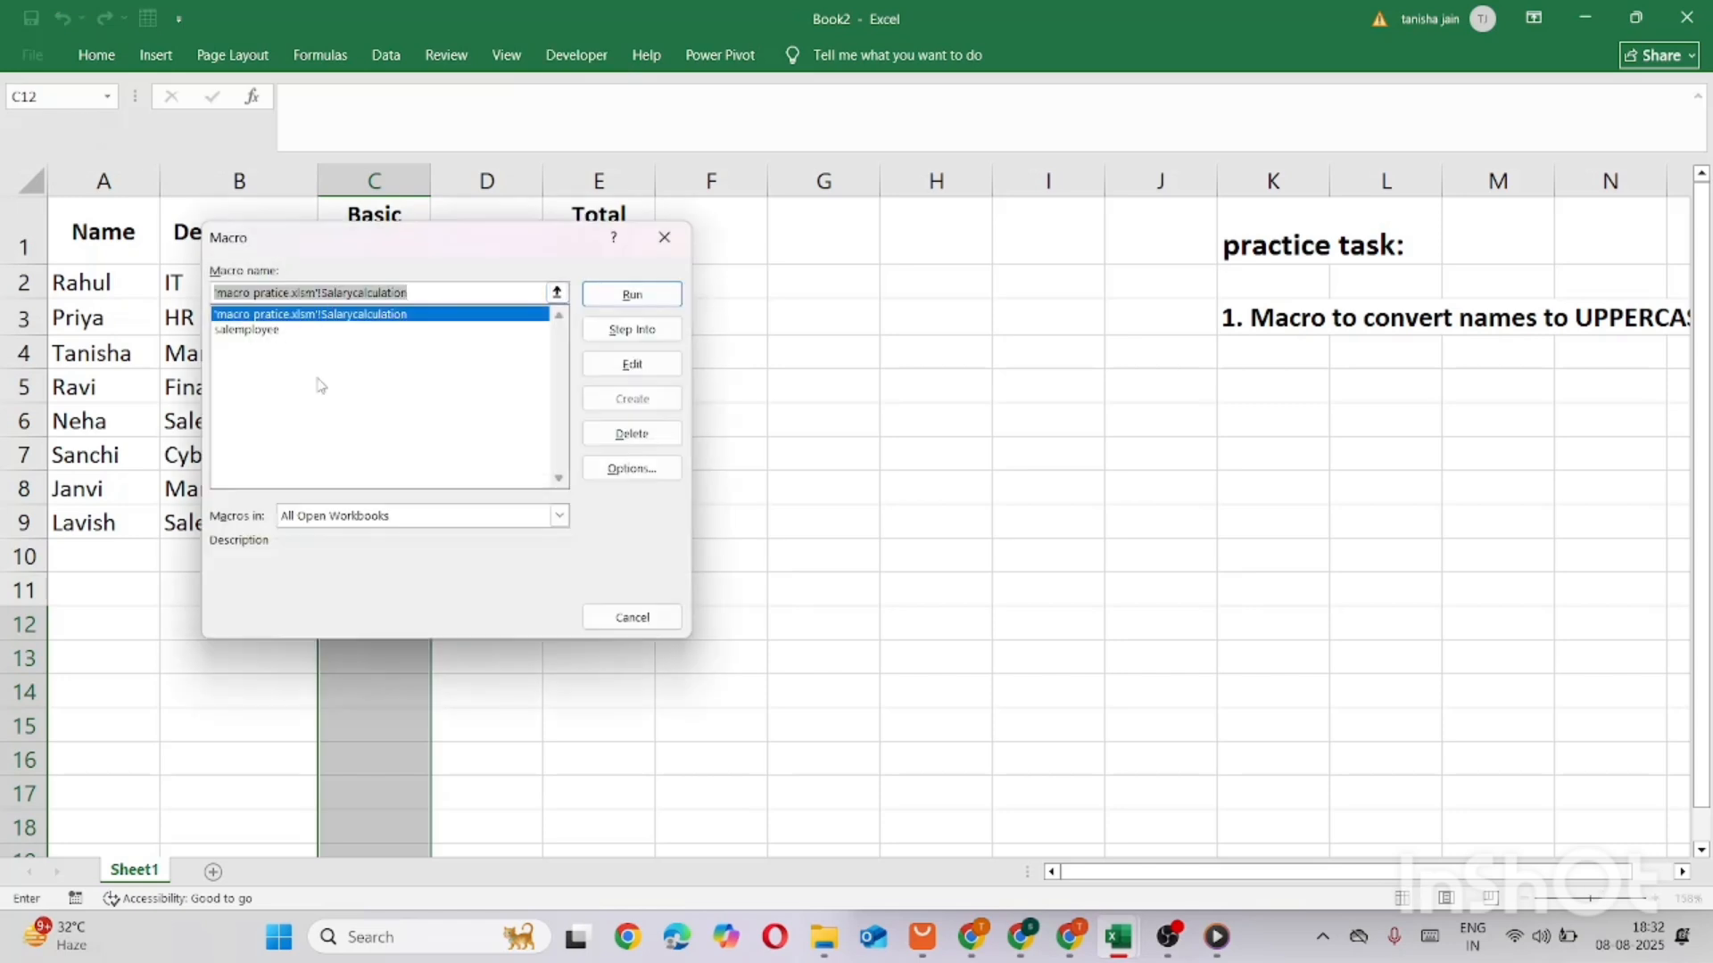
left_click(249, 330)
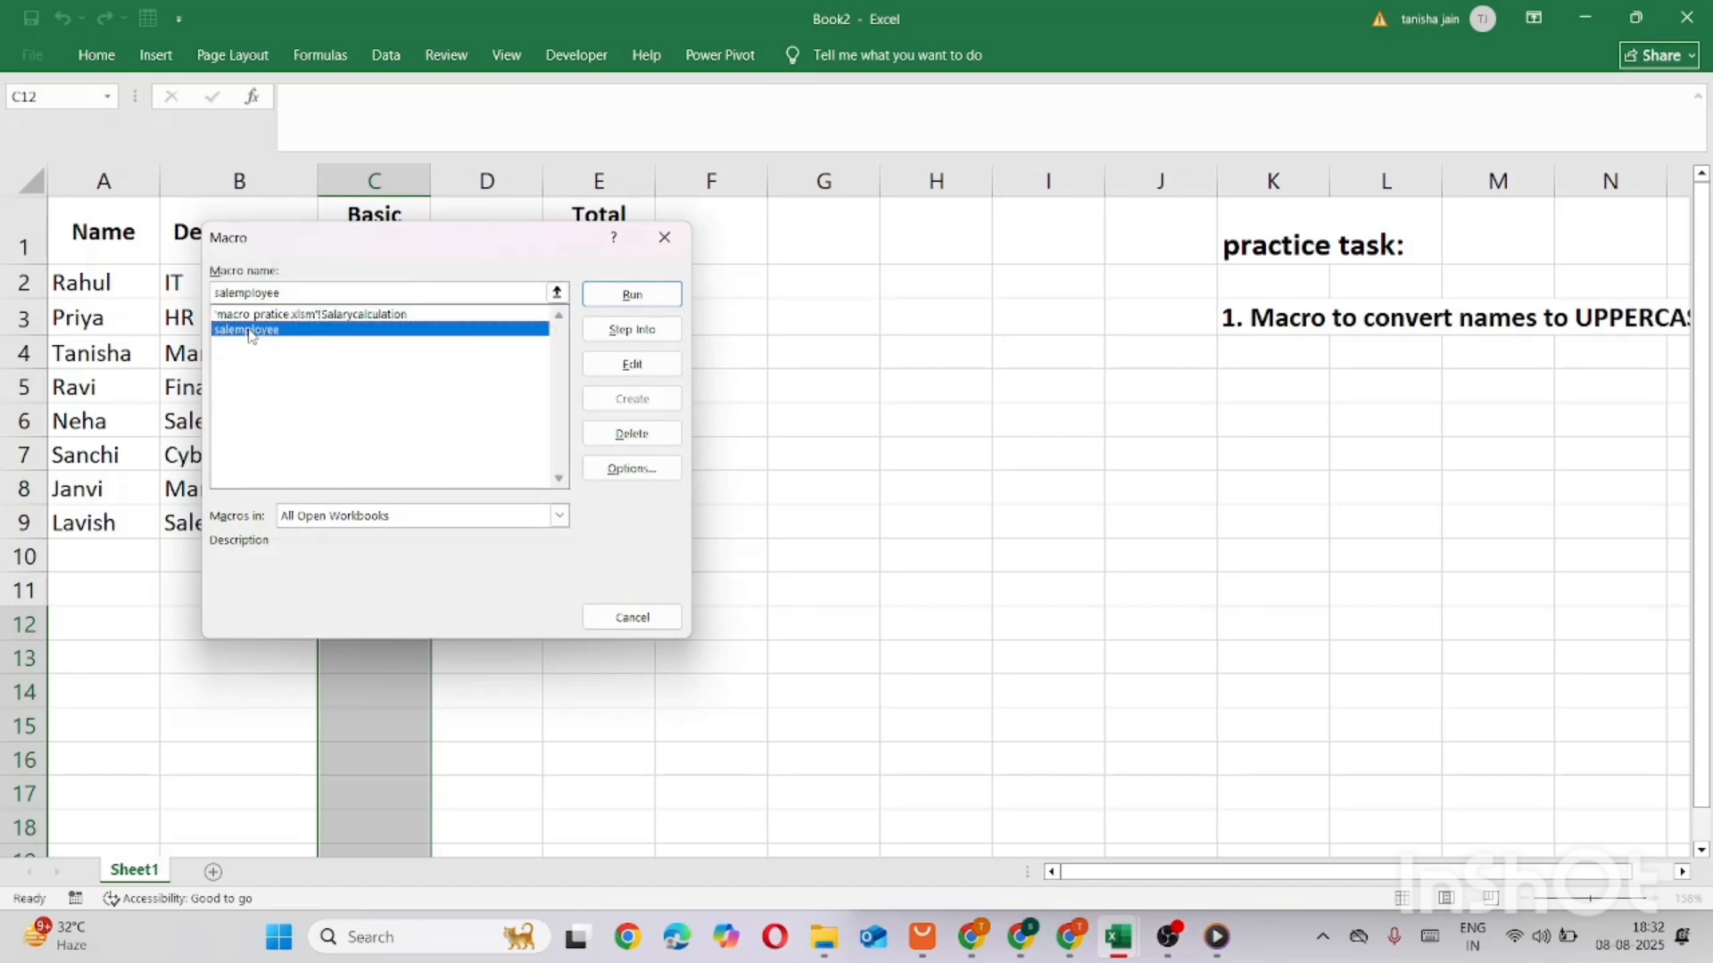
left_click(636, 294)
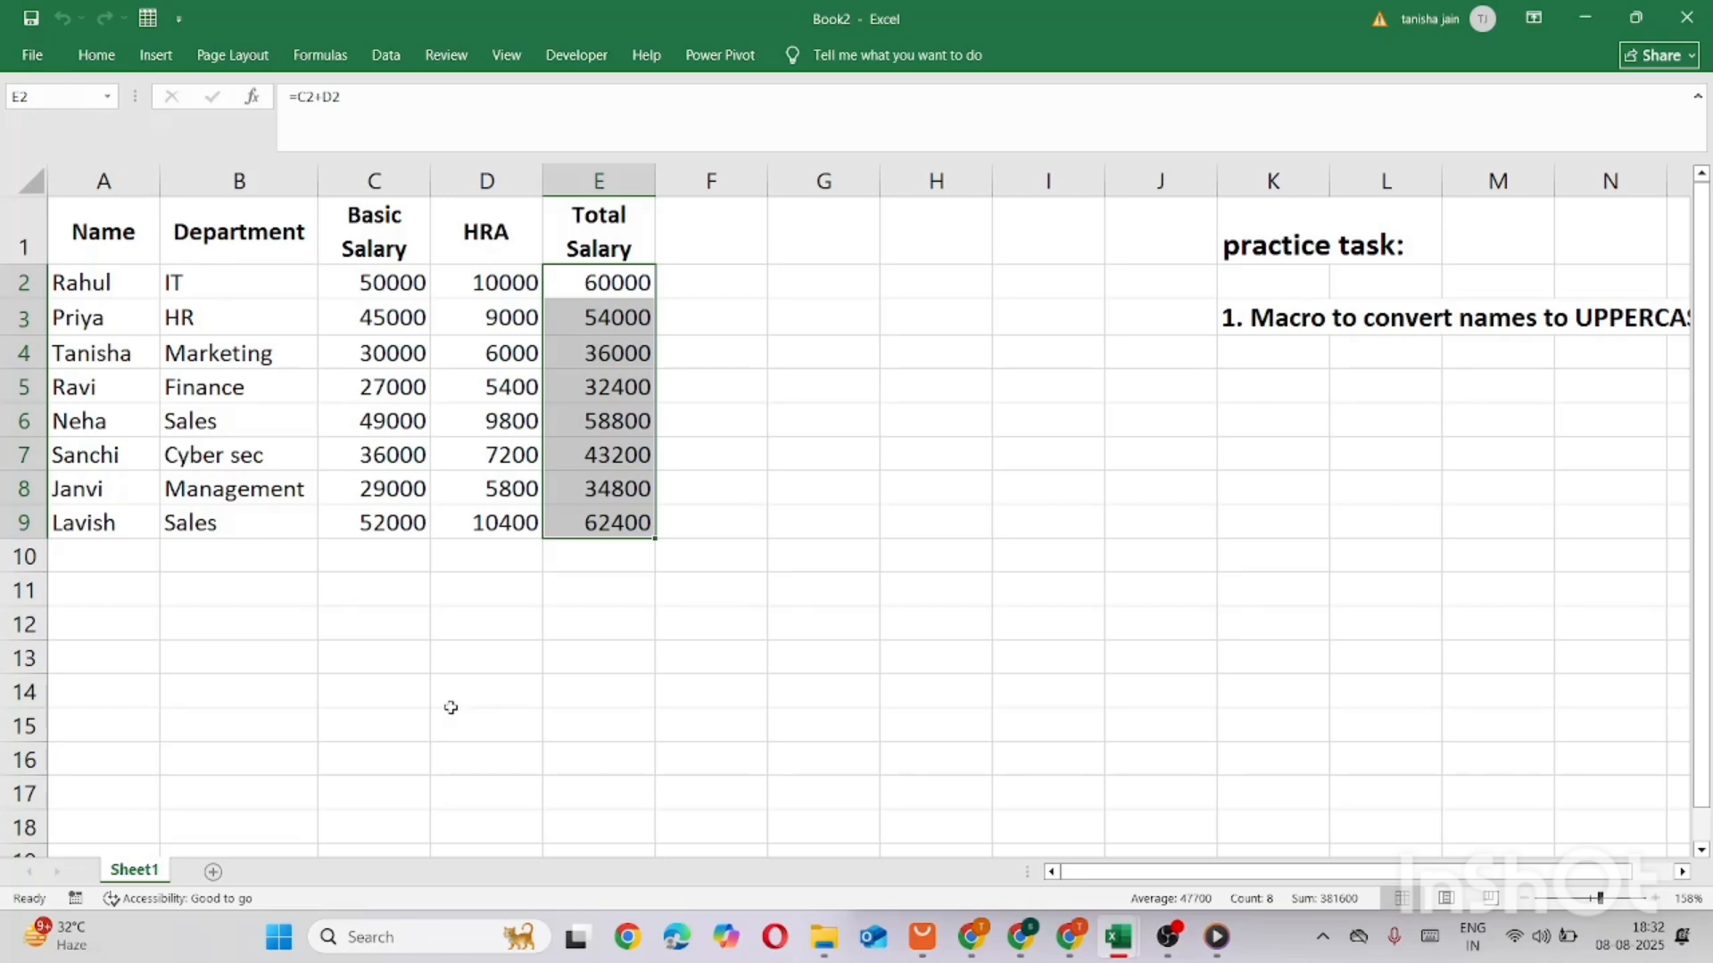
Note the file extensions below the salary table: .xlsx in D12 and *.xlsm in D13
left_click(472, 612)
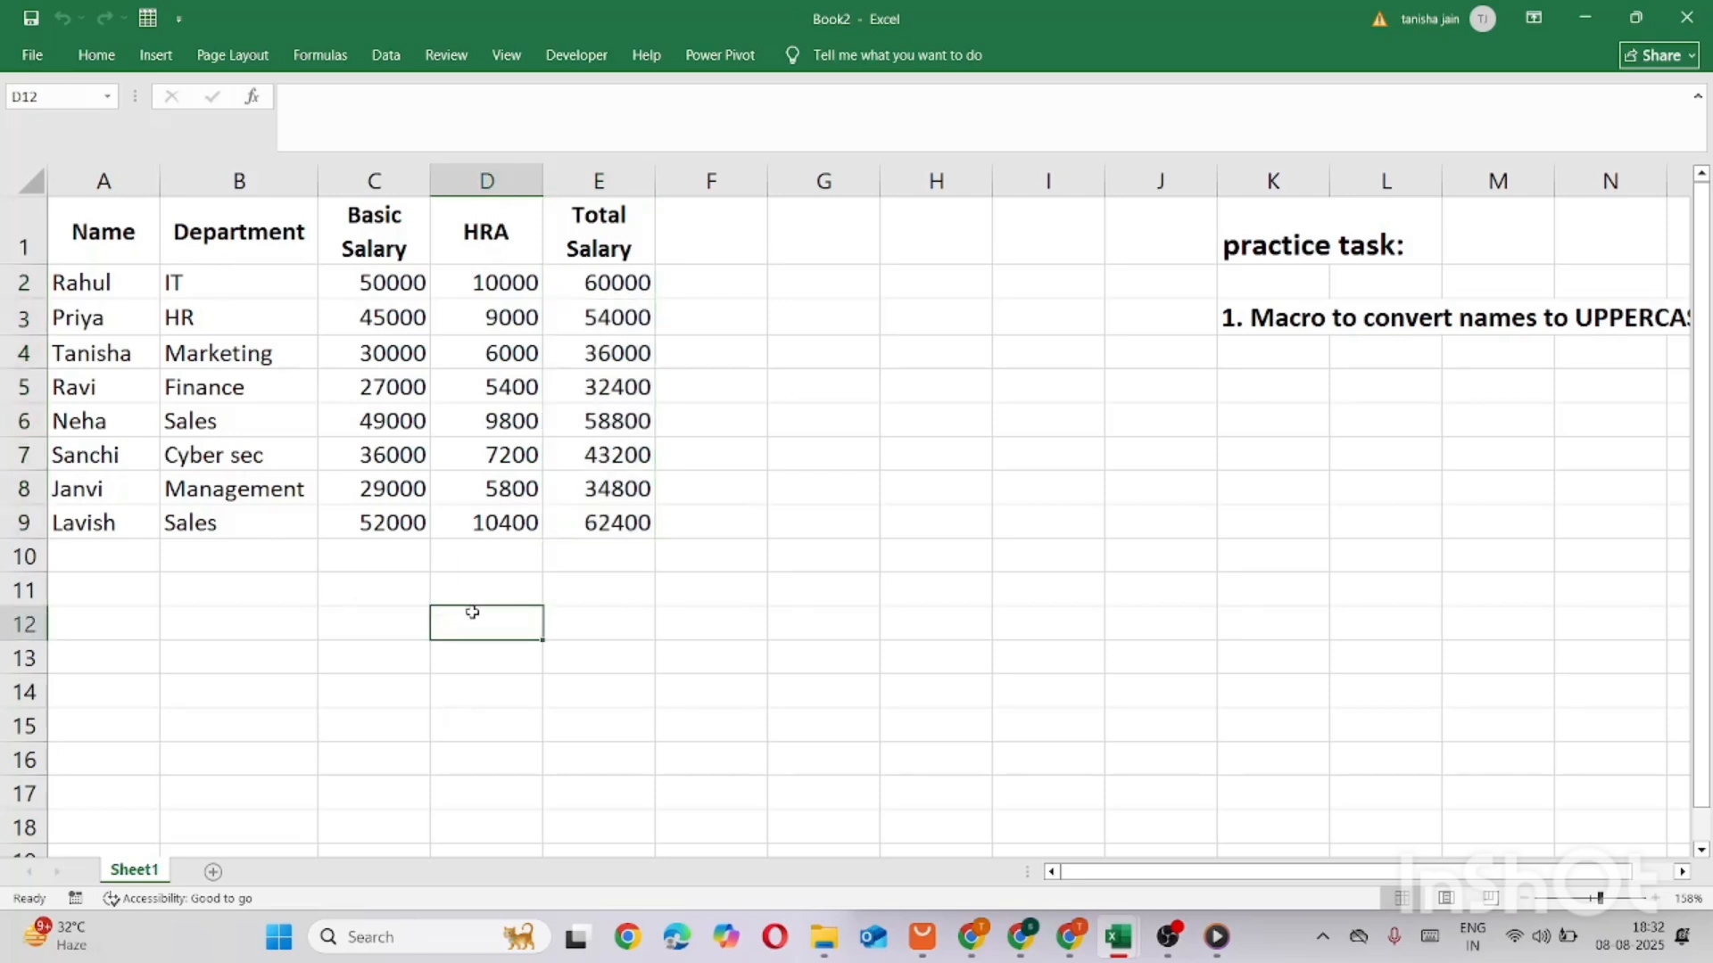
type(".xl")
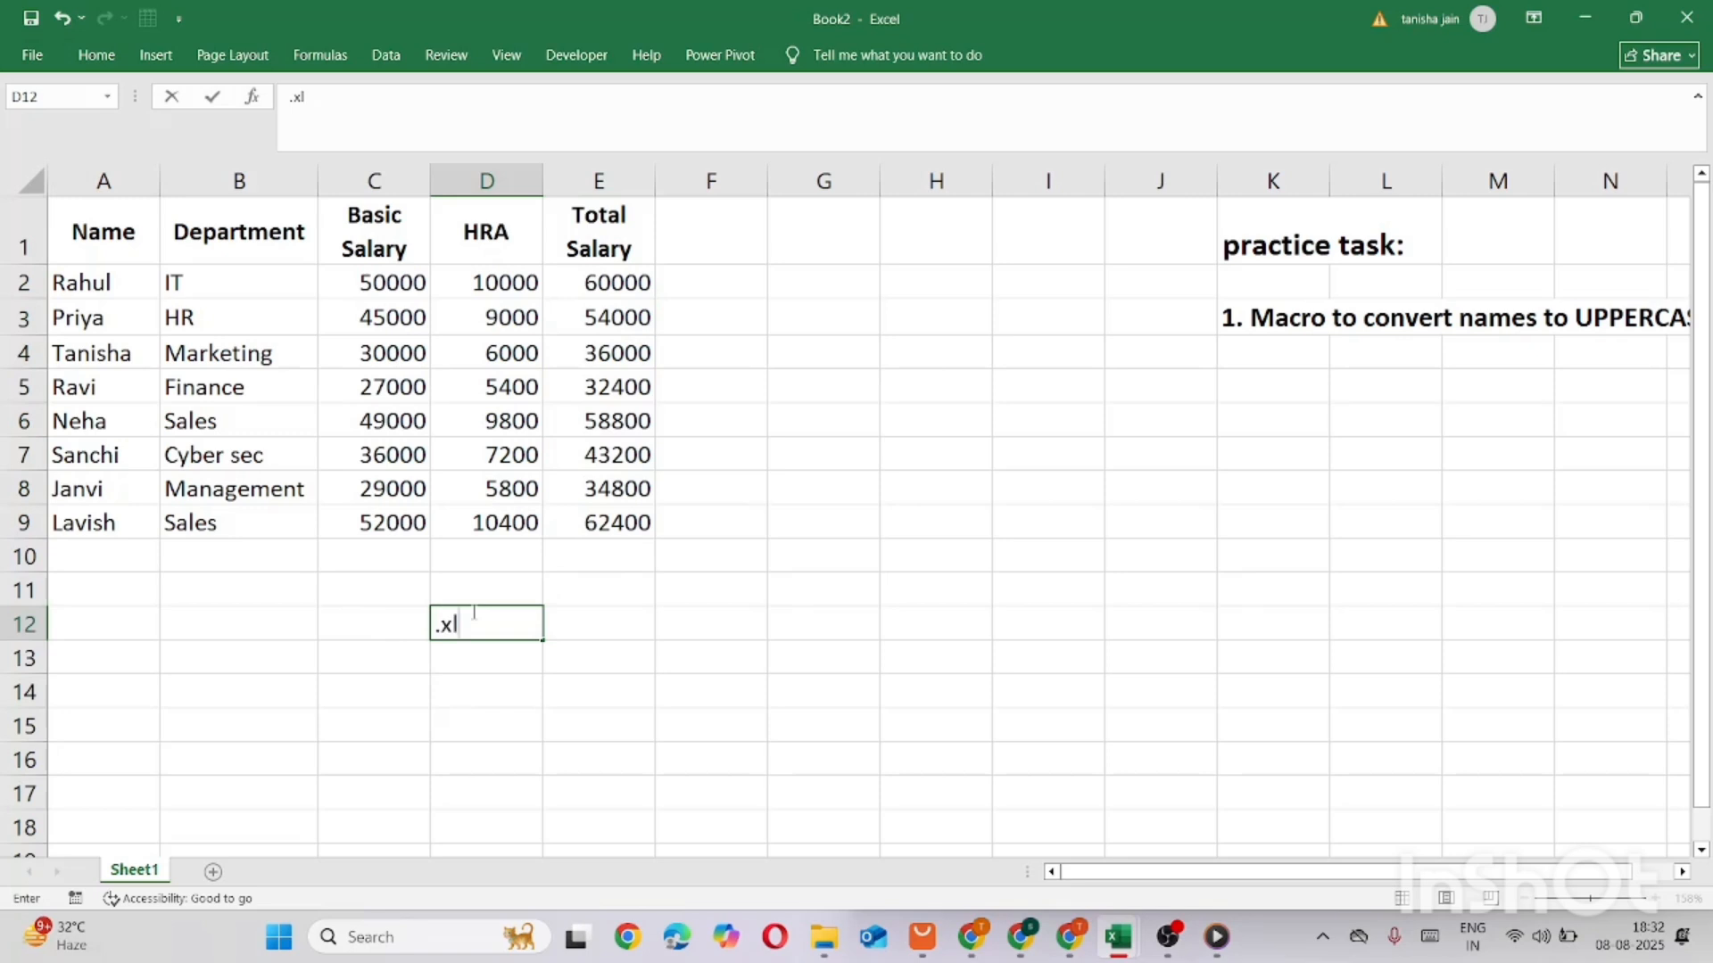
type("sx")
key("Return")
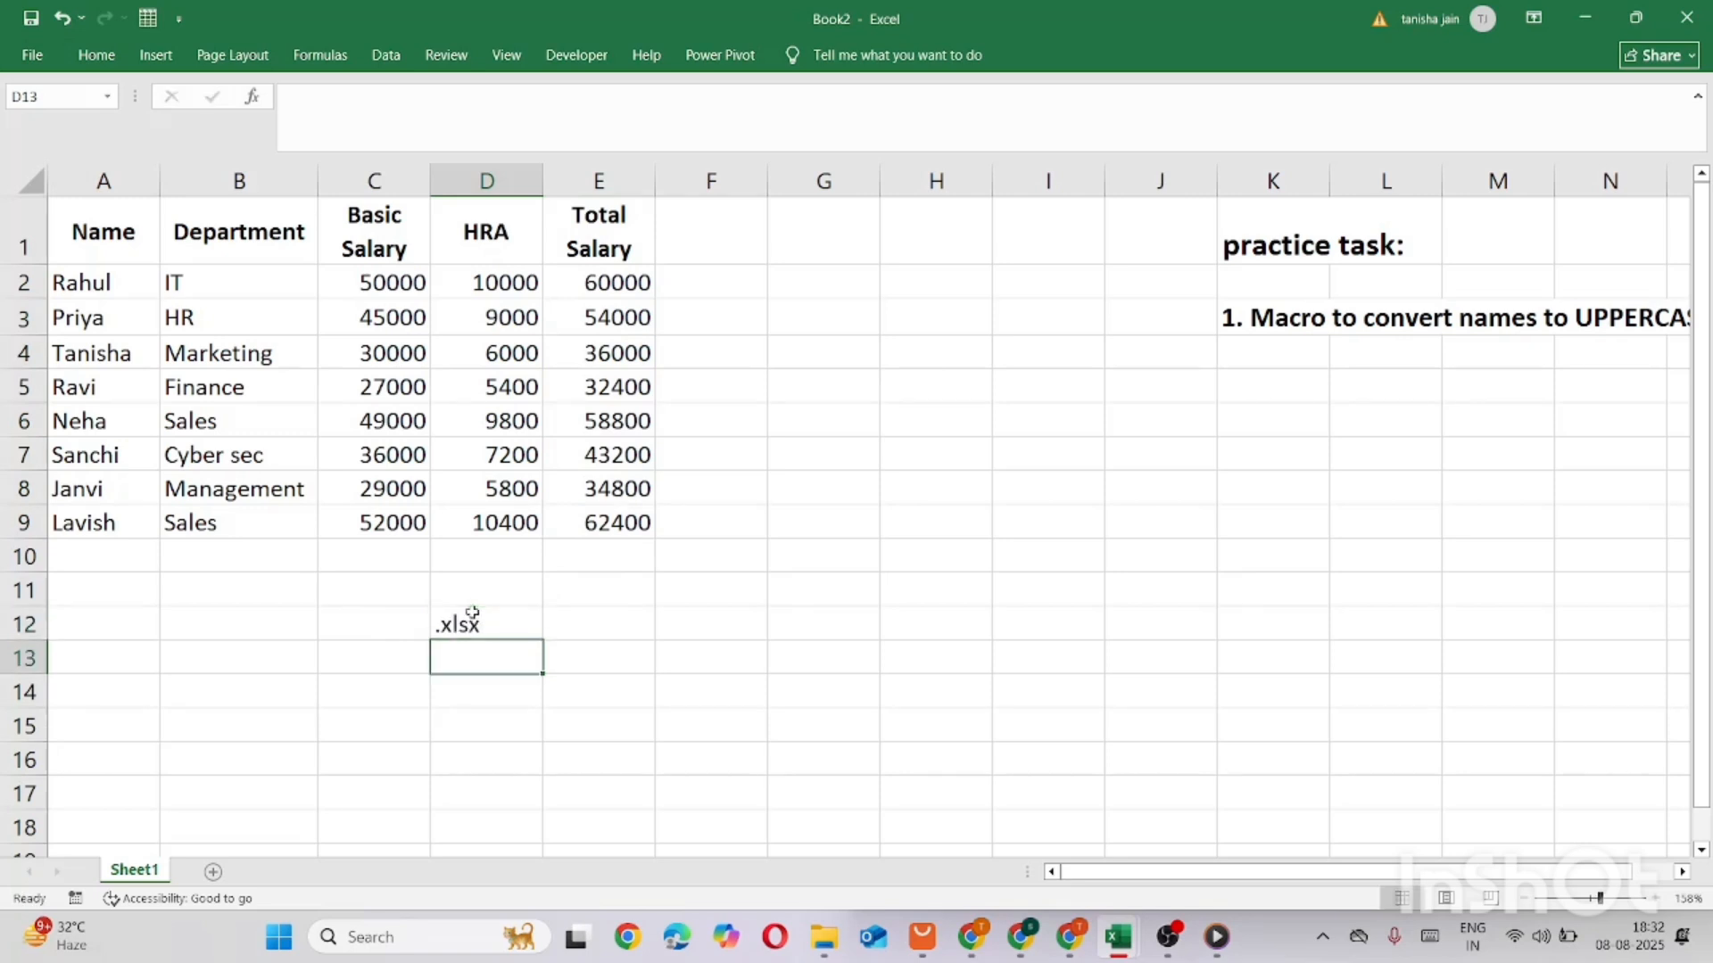
type("*.")
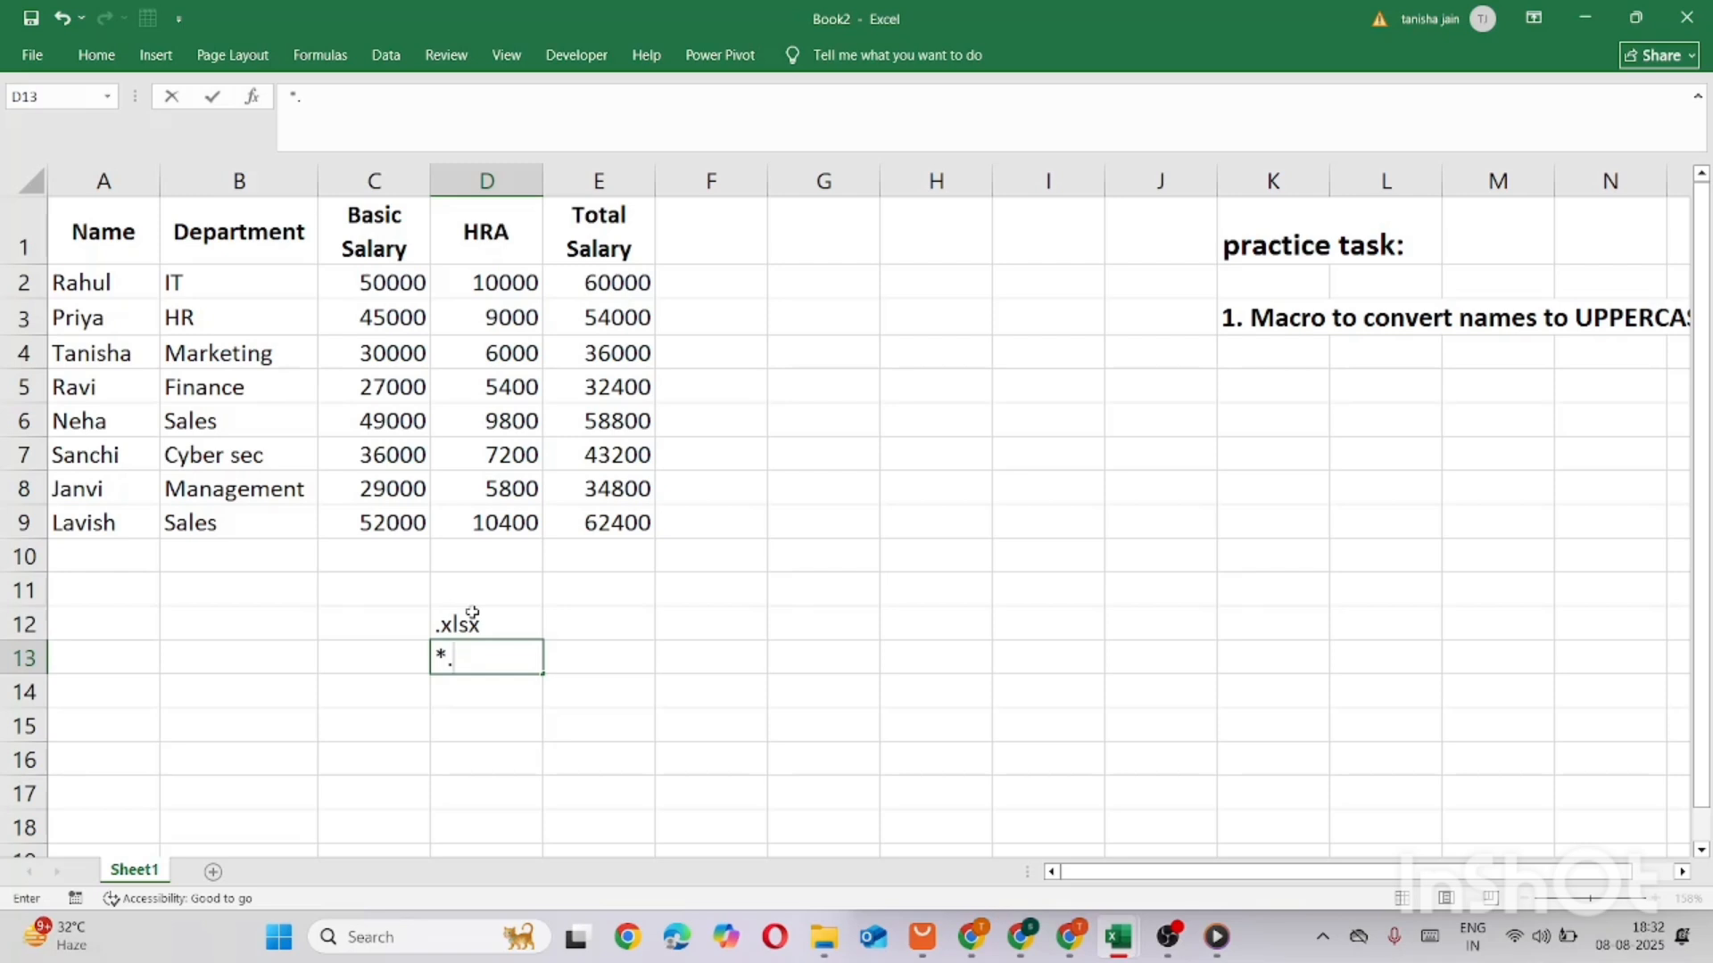
type("xlsm")
Save the workbook to the Downloads folder as "macro class" in the Excel Macro-Enabled Workbook format
left_click(24, 66)
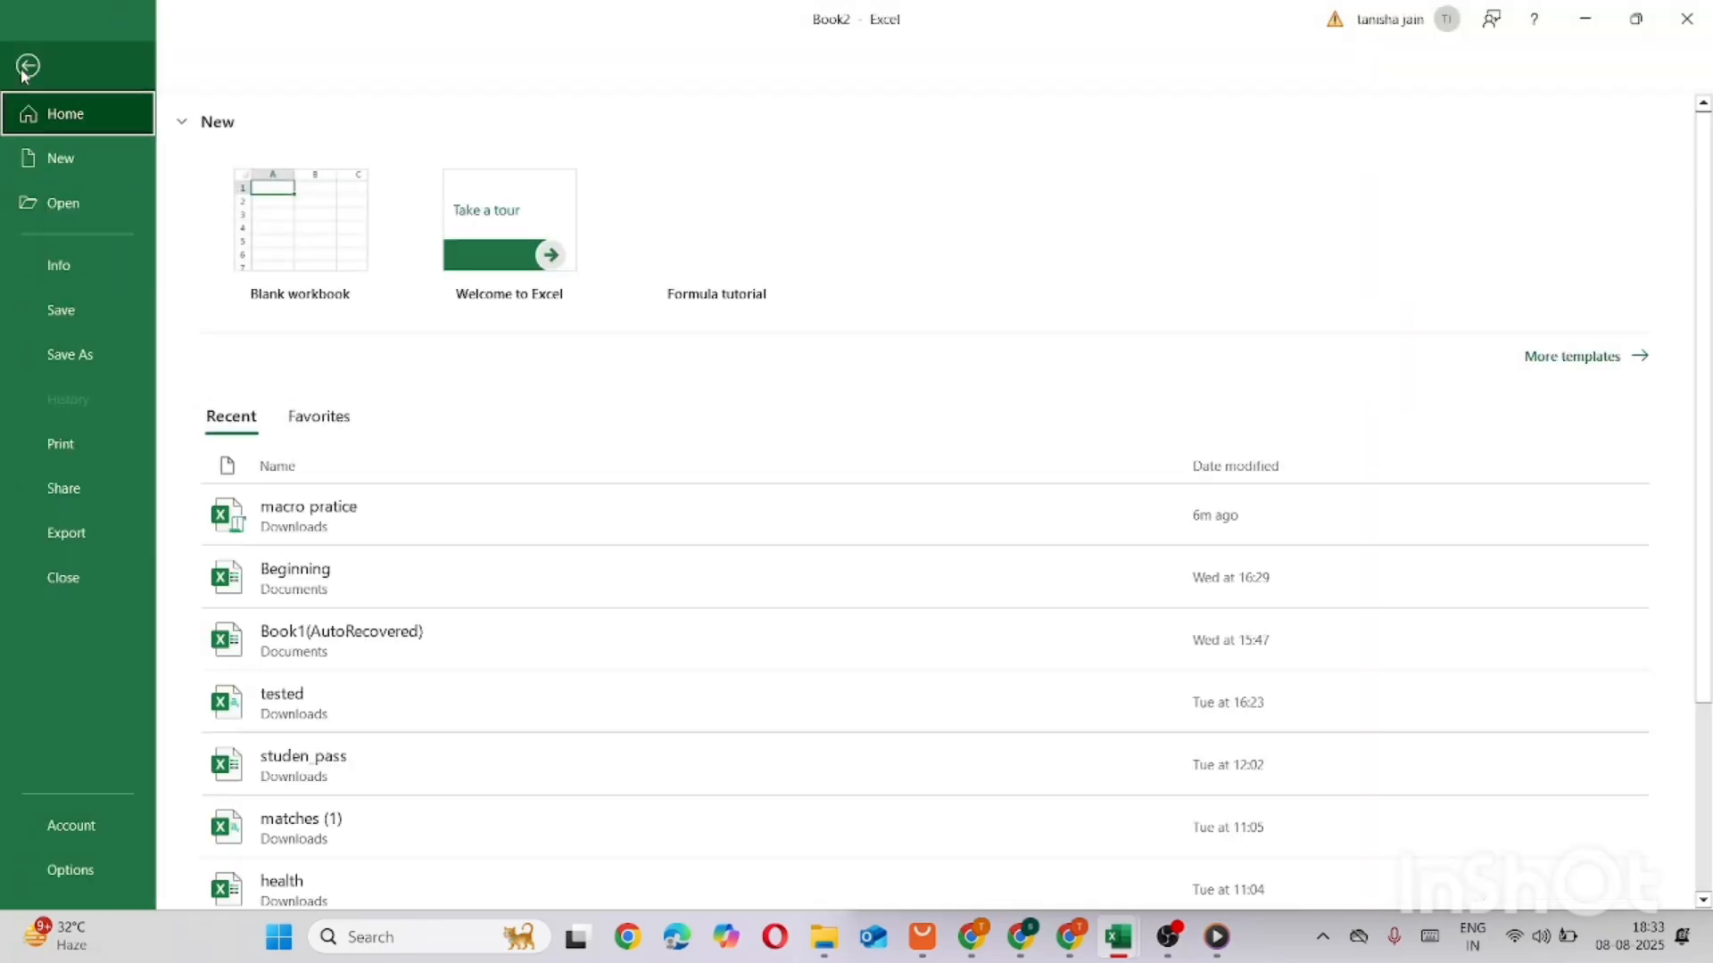
left_click(78, 354)
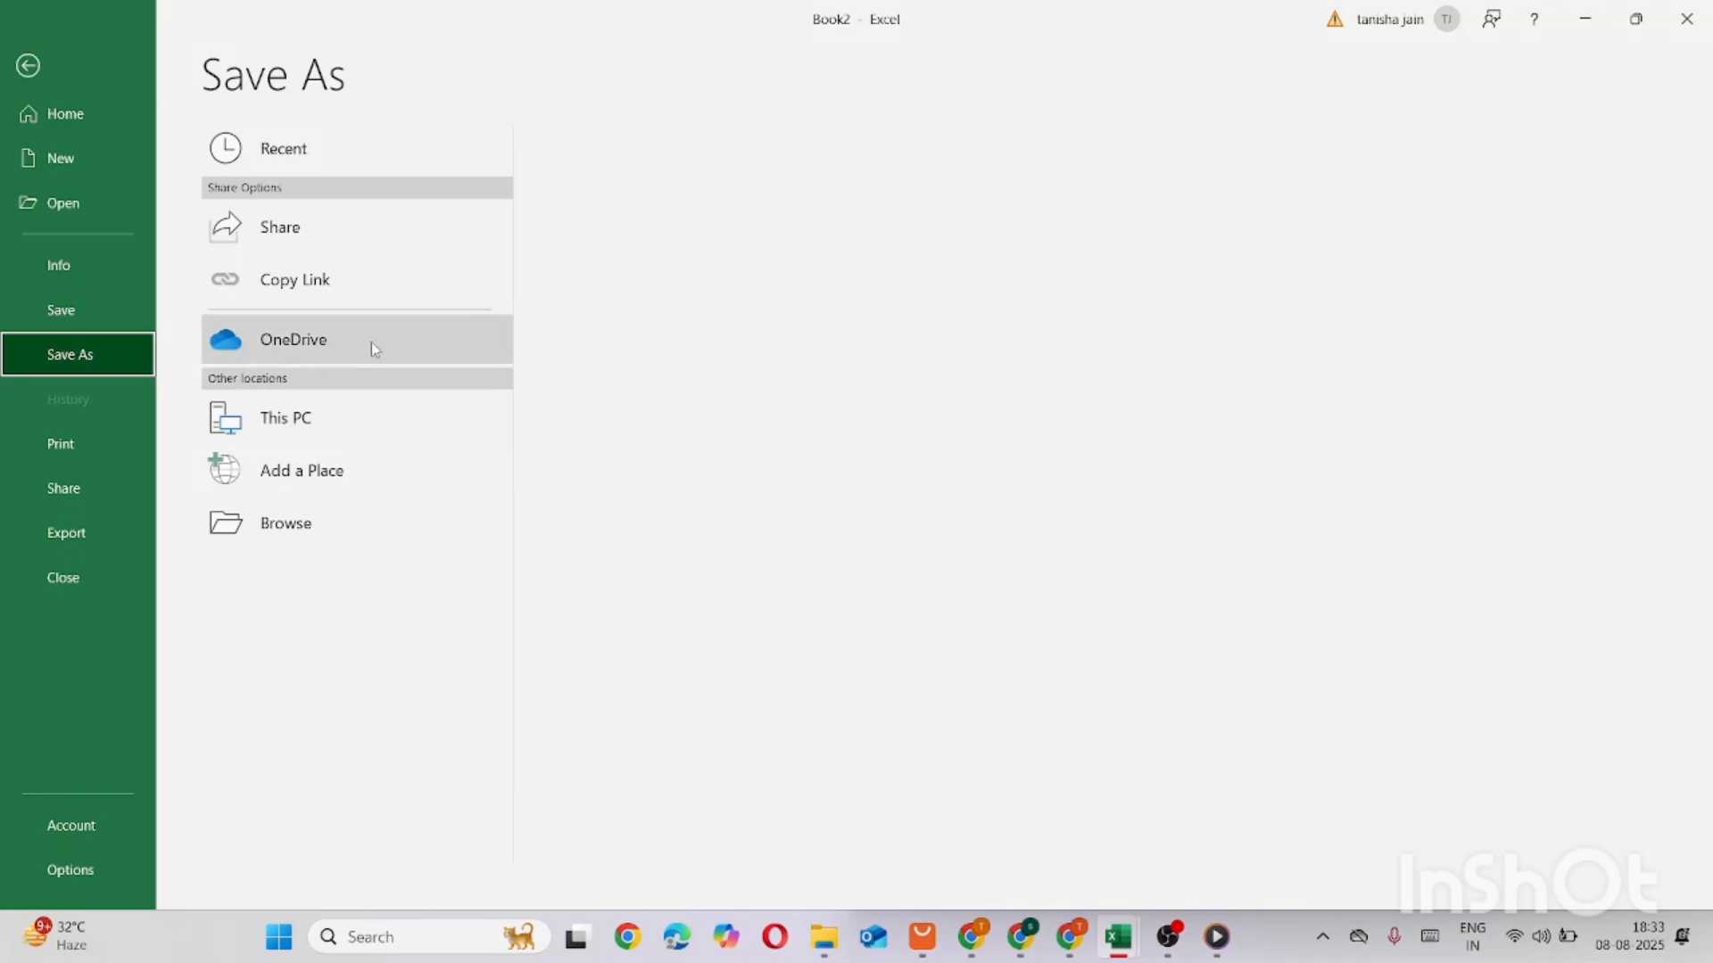
left_click(376, 417)
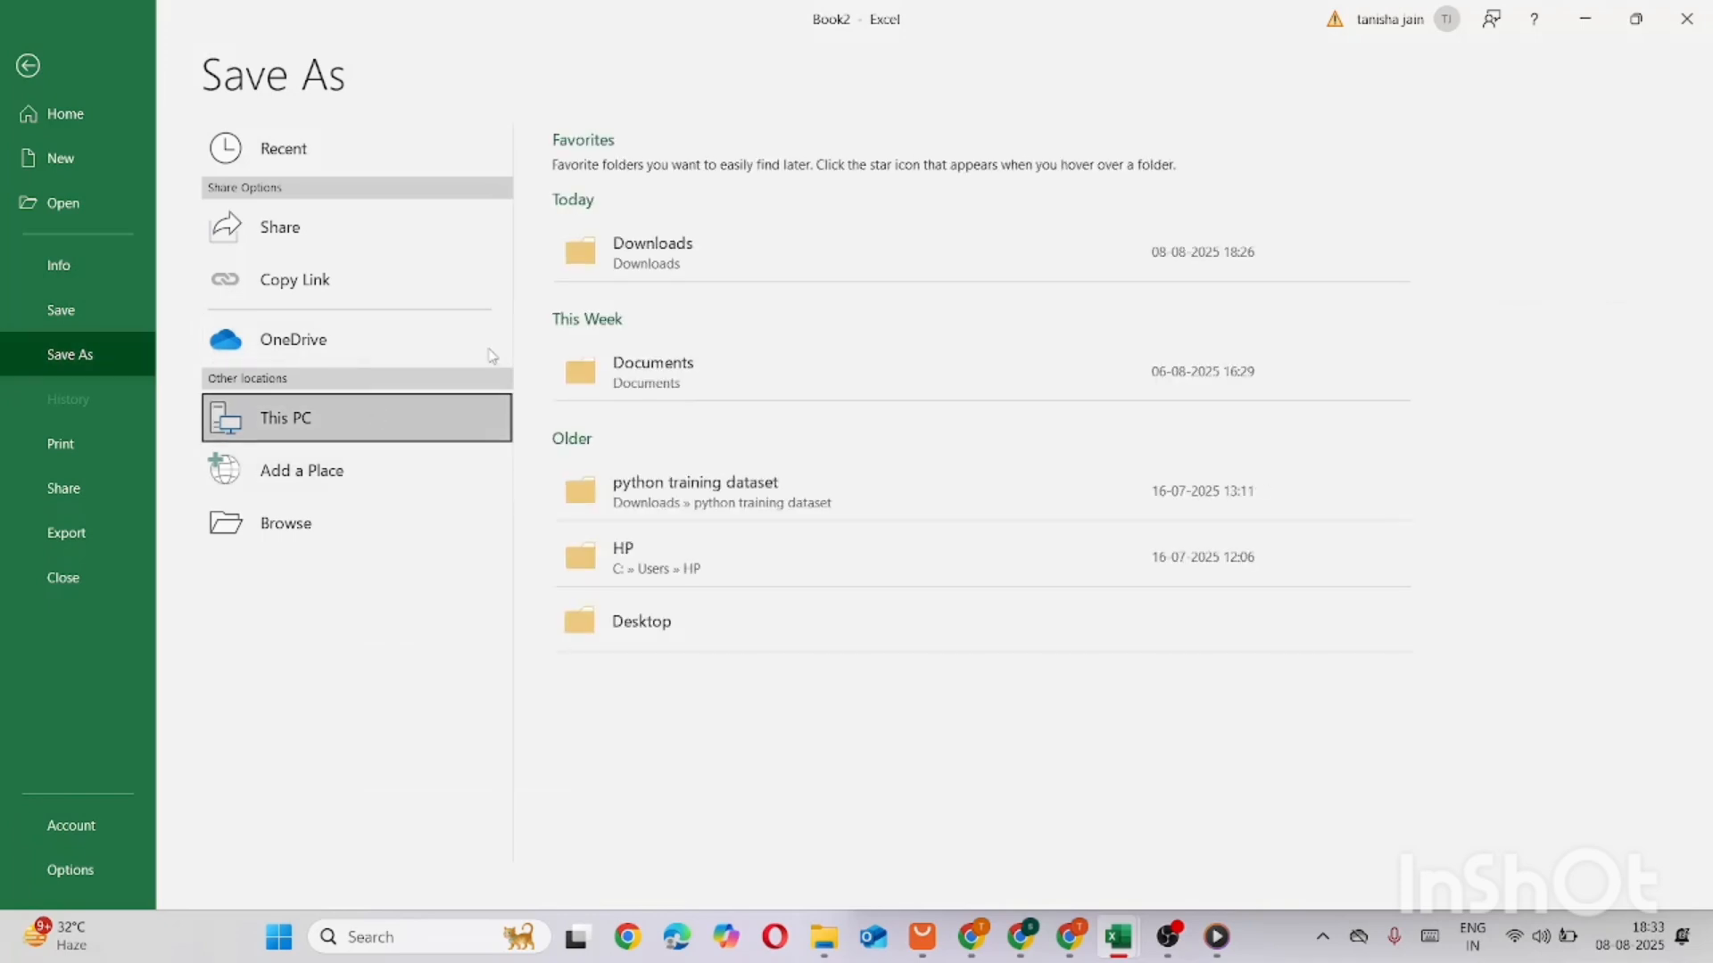
left_click(748, 237)
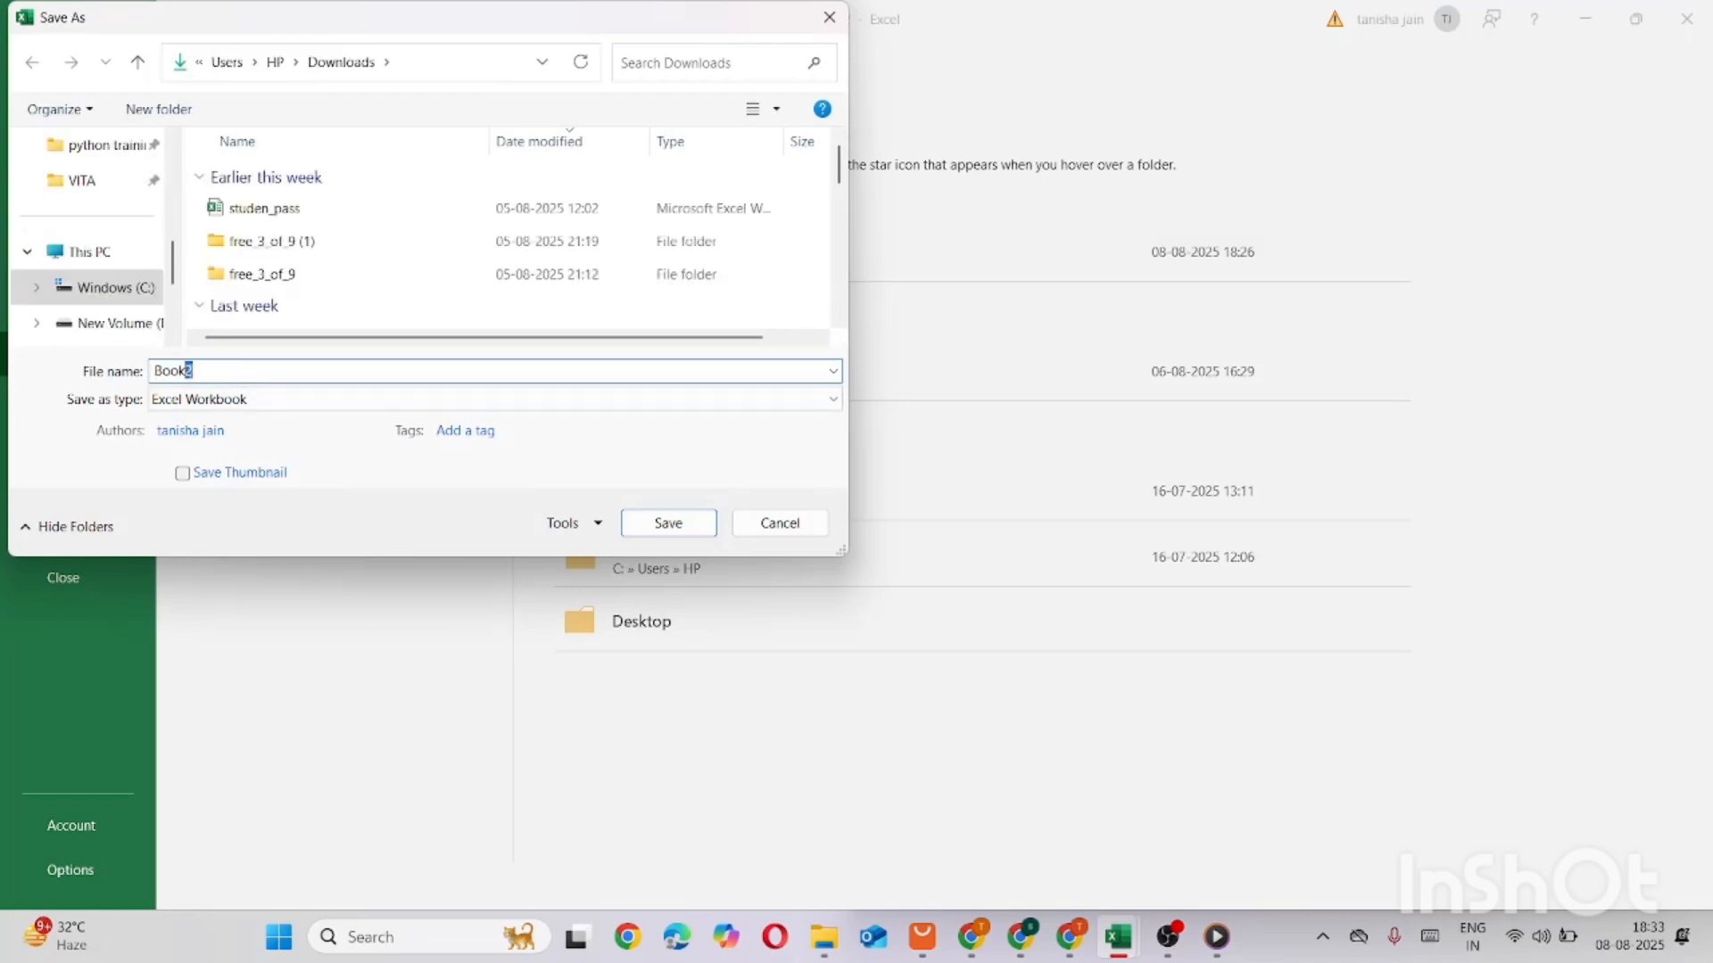
key("BackSpace")
type("macro class")
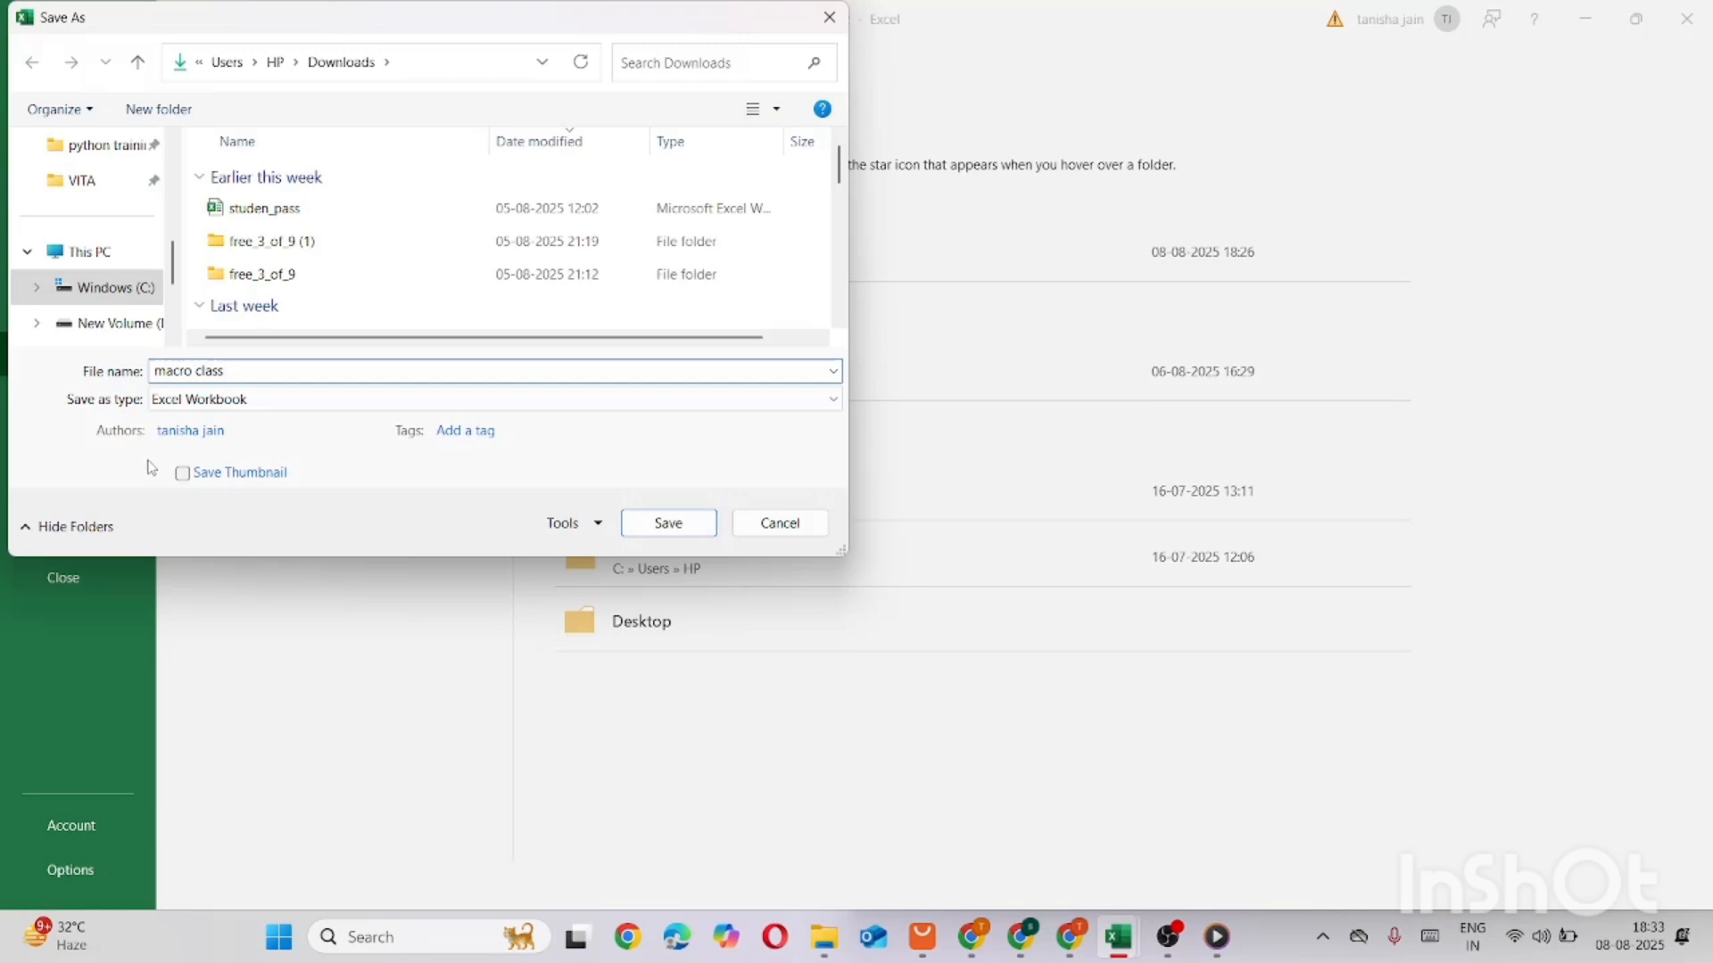
left_click(297, 404)
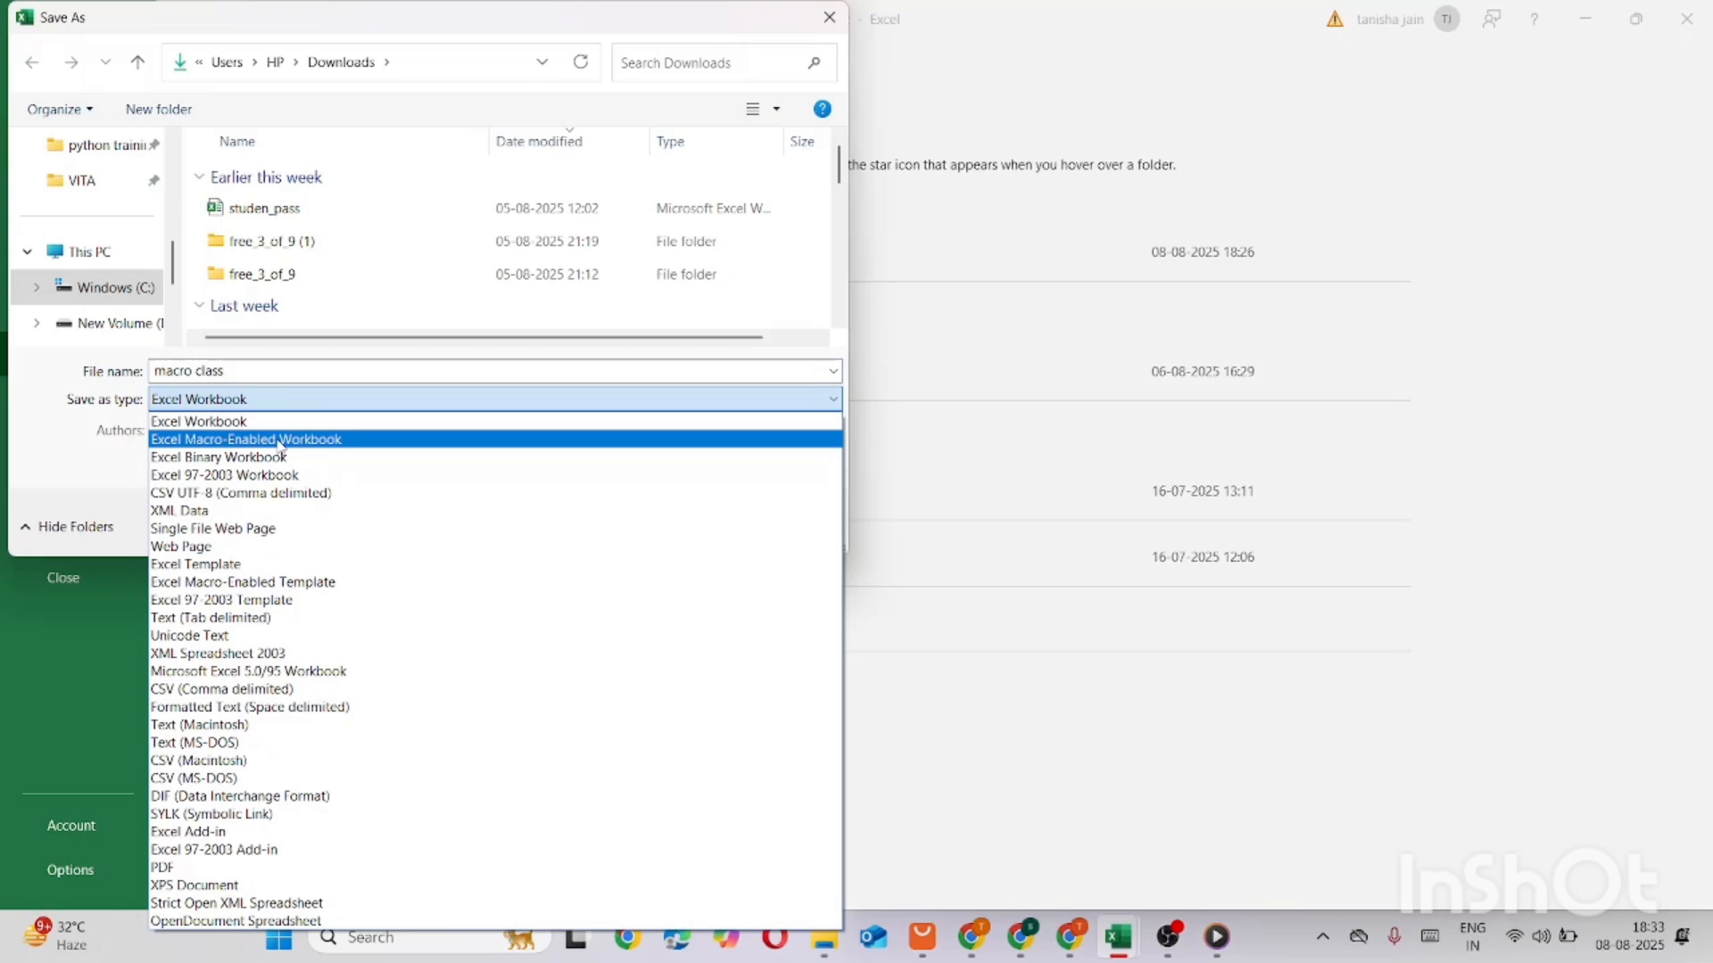
left_click(377, 440)
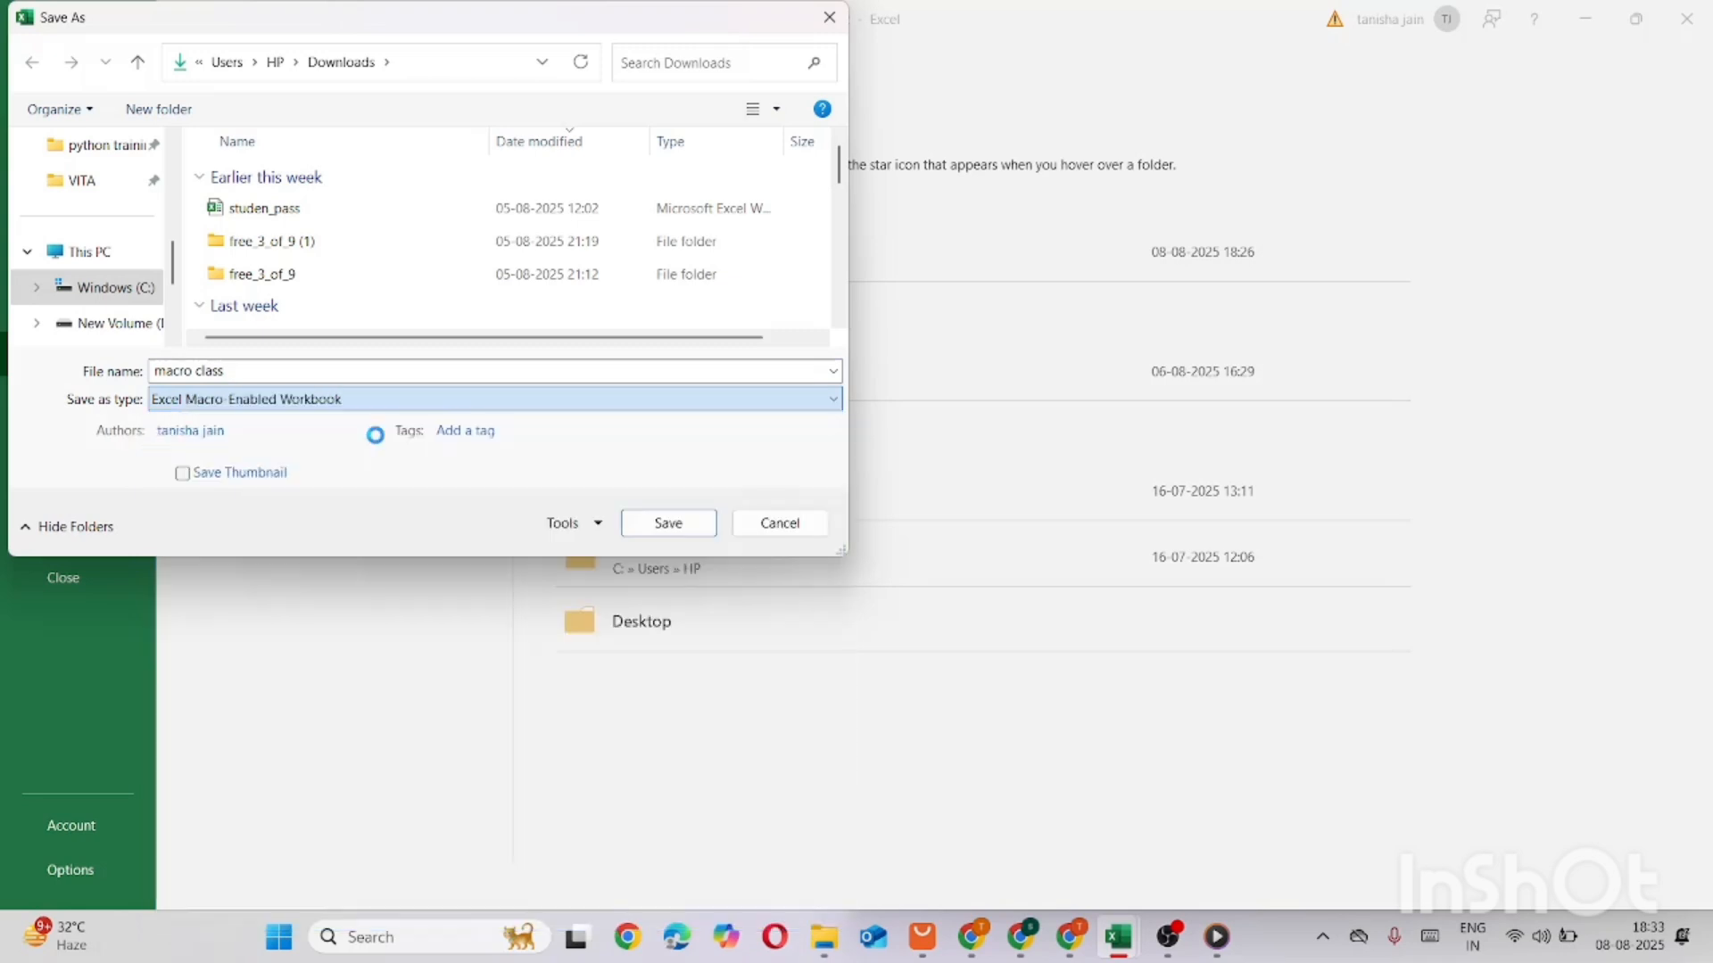
left_click(668, 525)
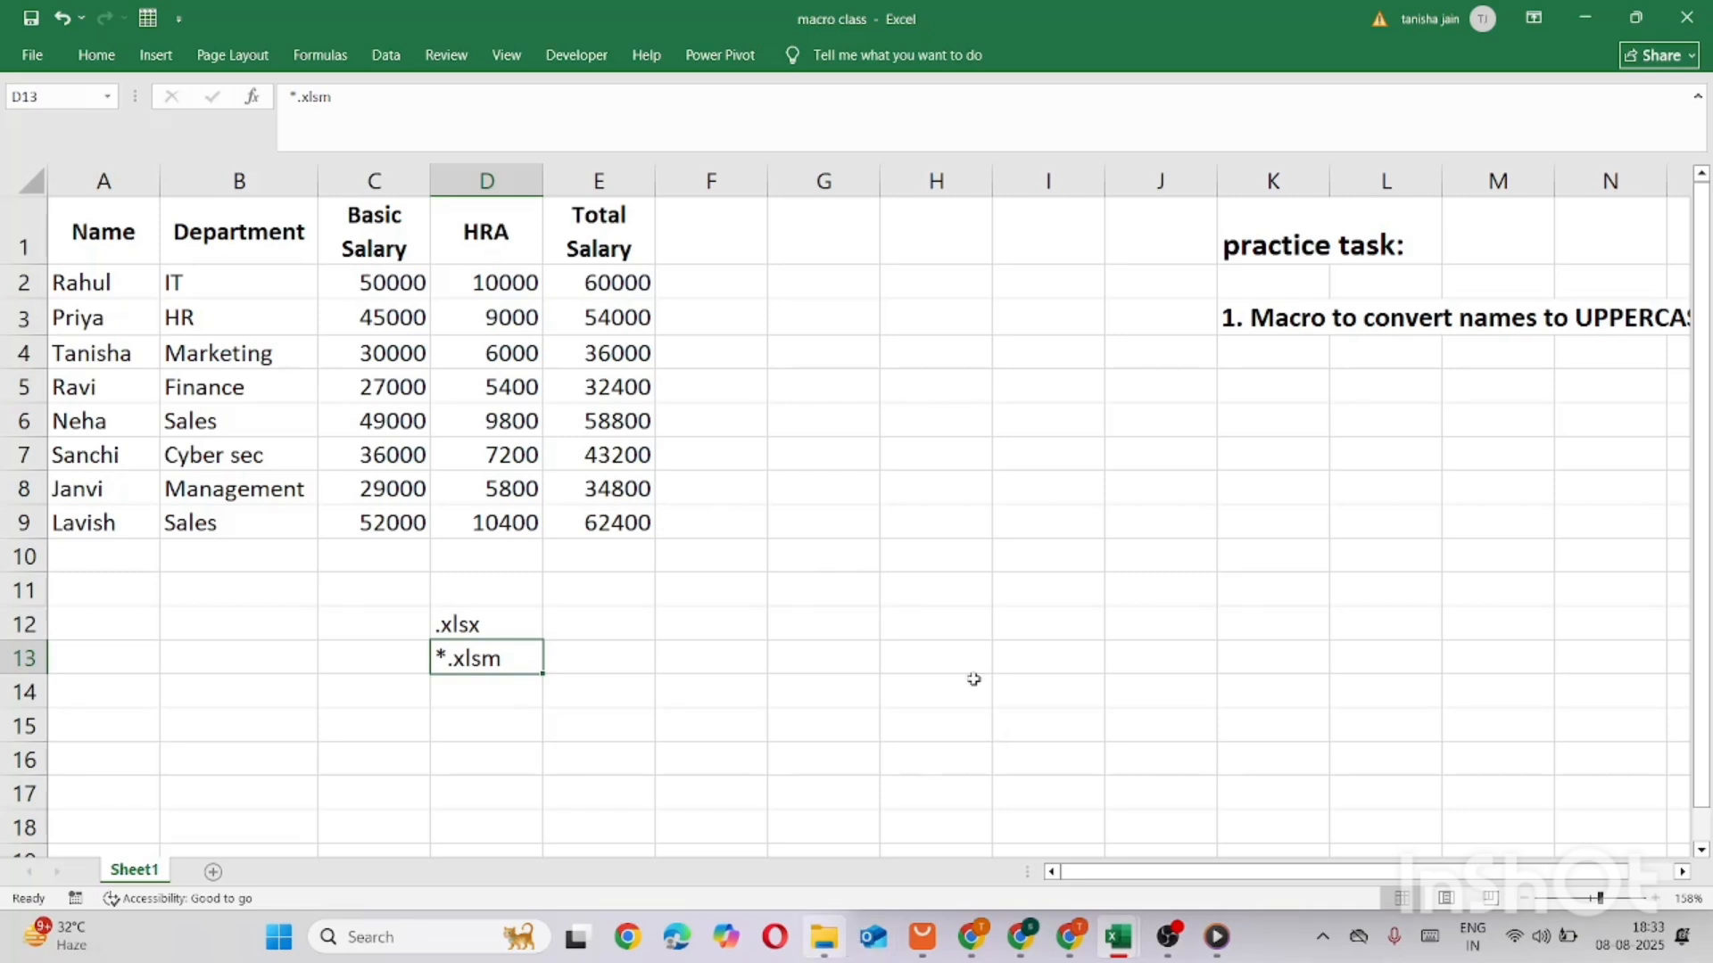
Close the workbook and reopen macro class from the Downloads folder in File Explorer with its macro content enabled
left_click(1689, 15)
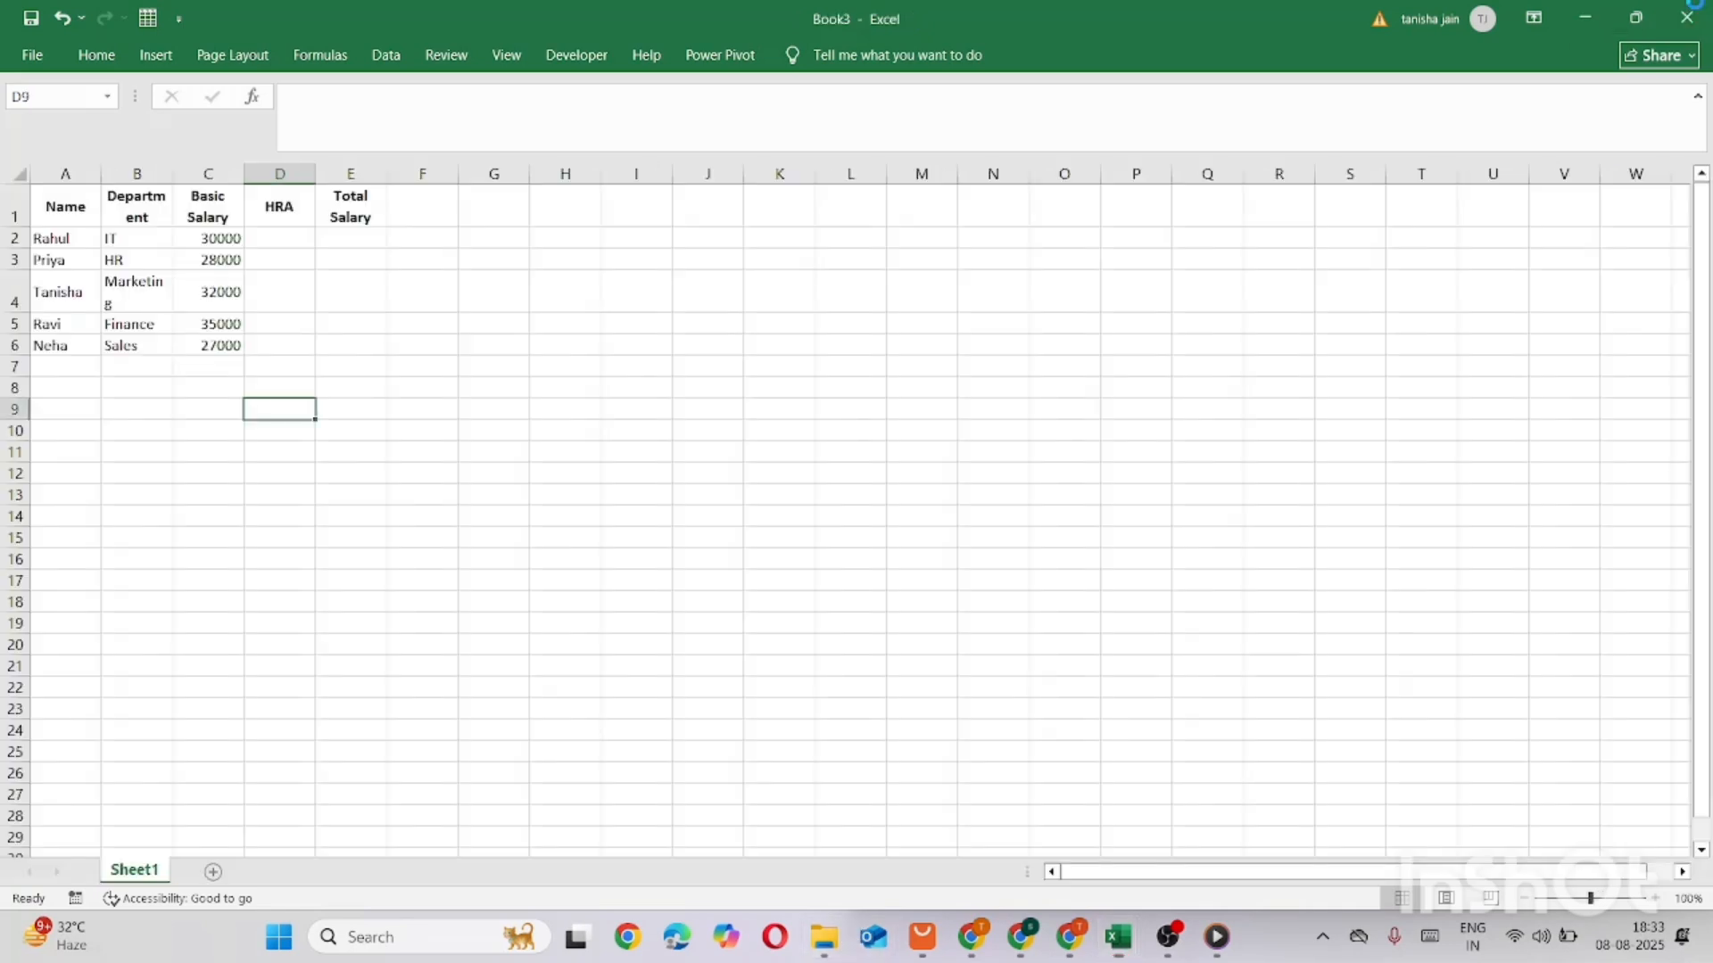
left_click(824, 937)
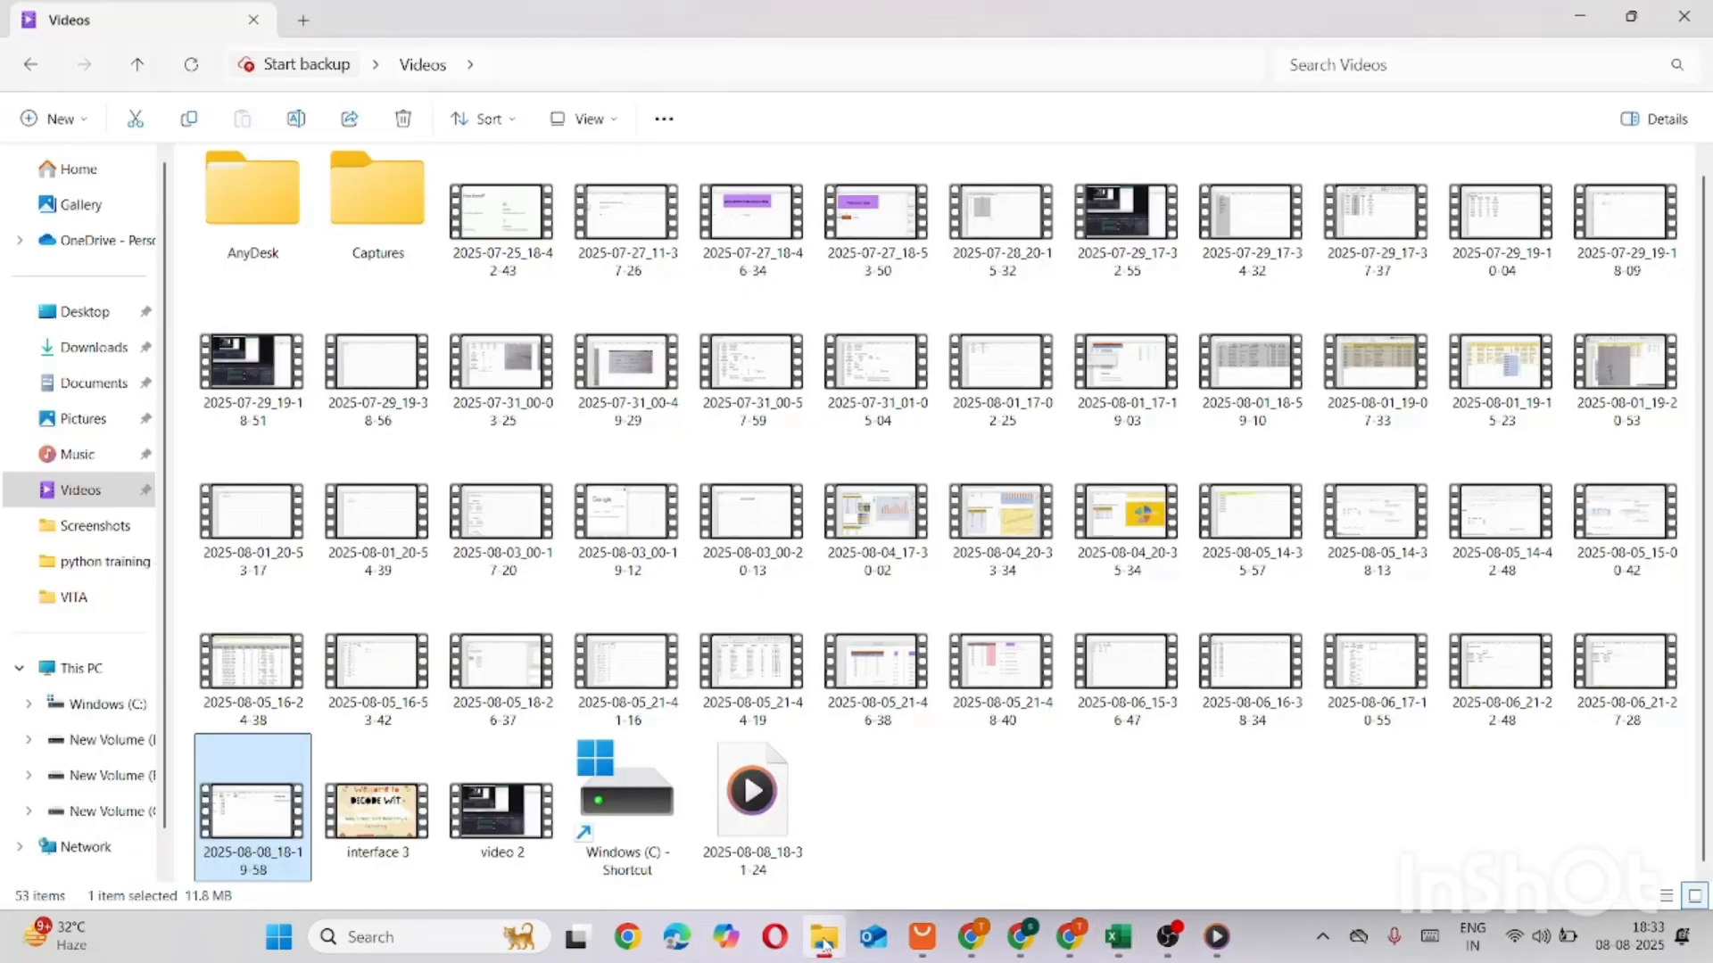
left_click(117, 354)
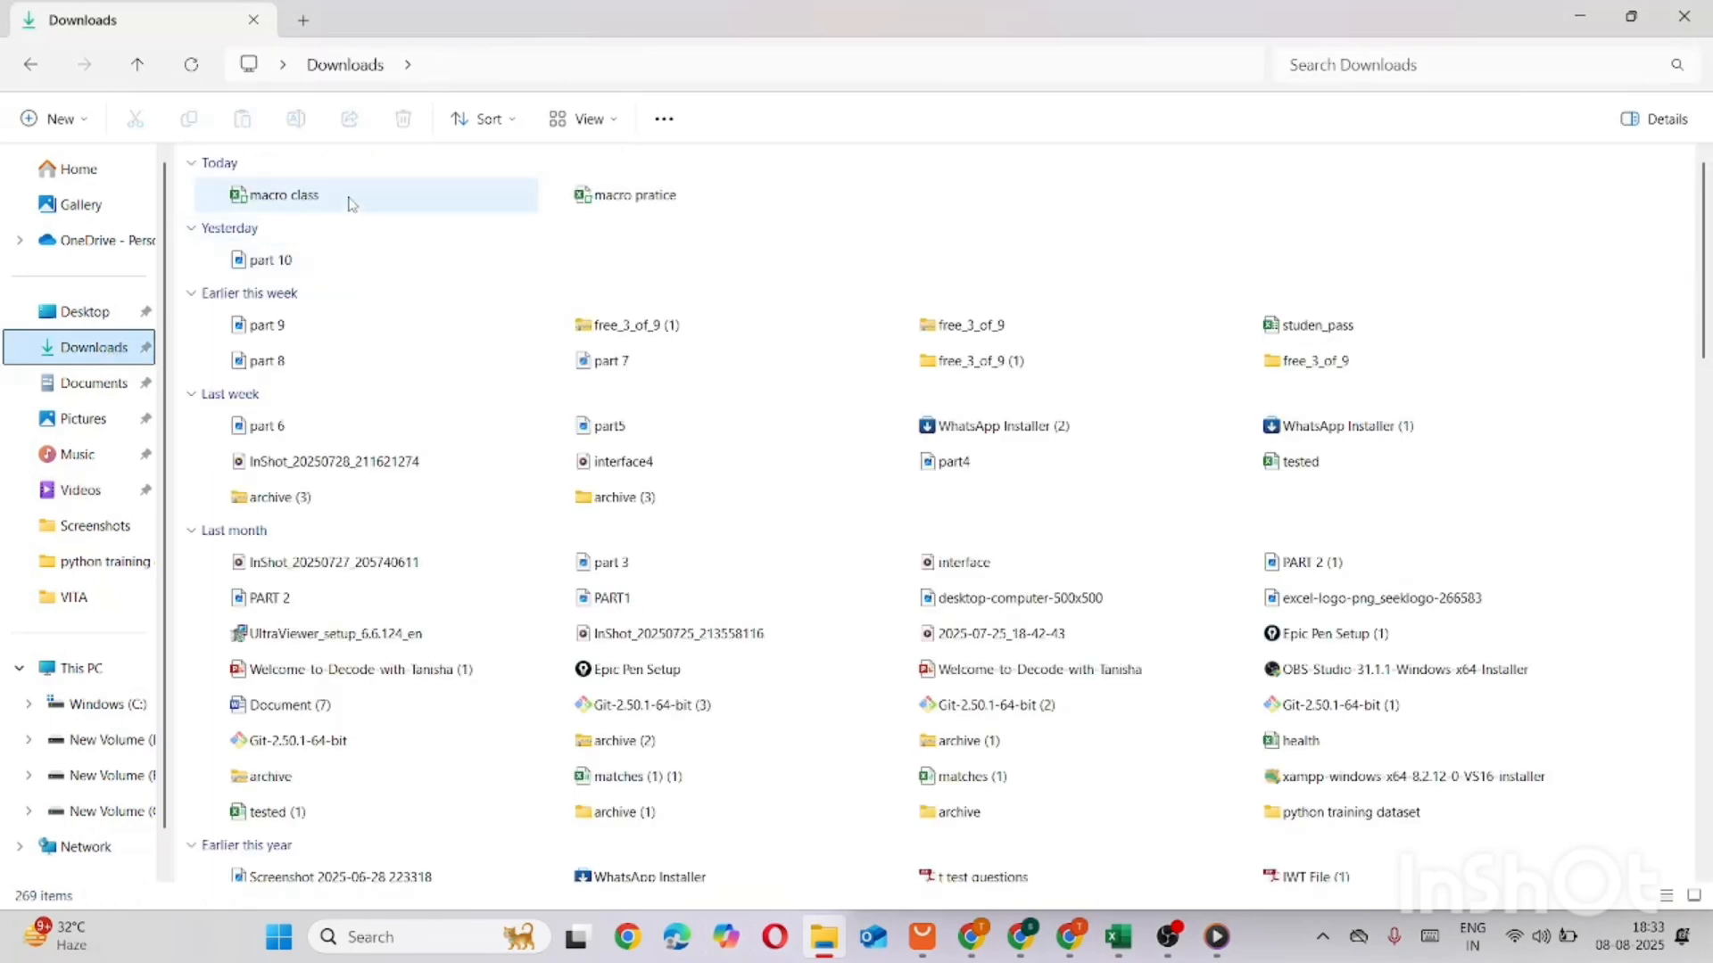
double_click(348, 200)
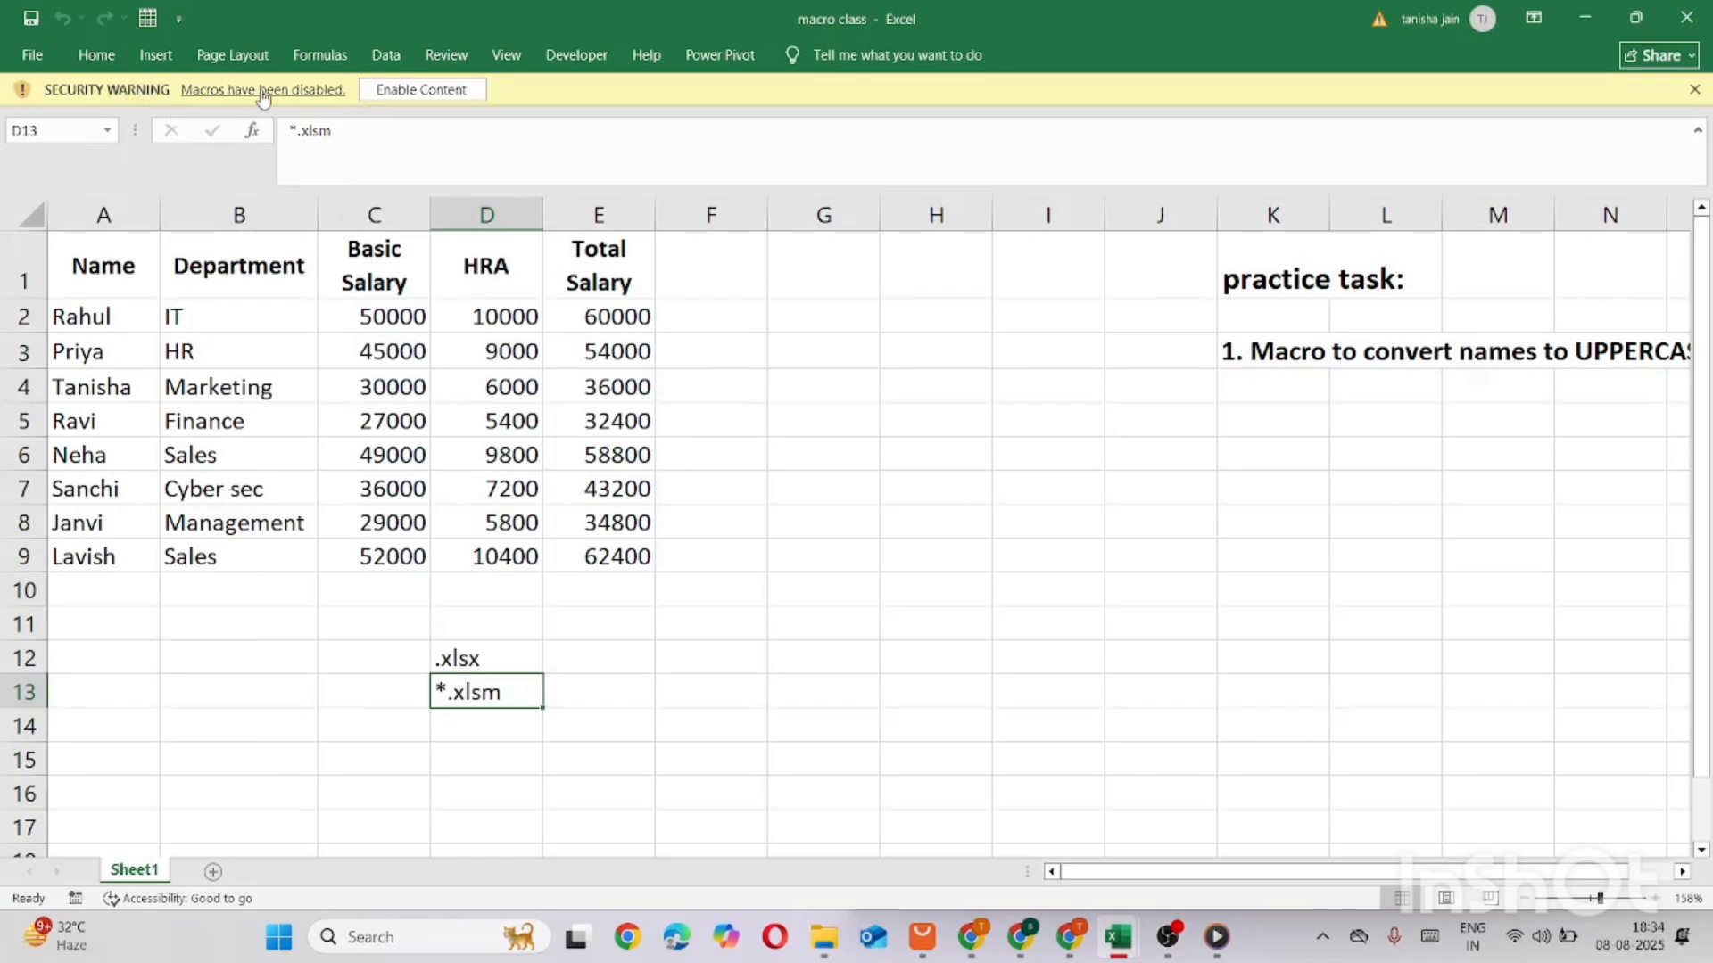
left_click(407, 91)
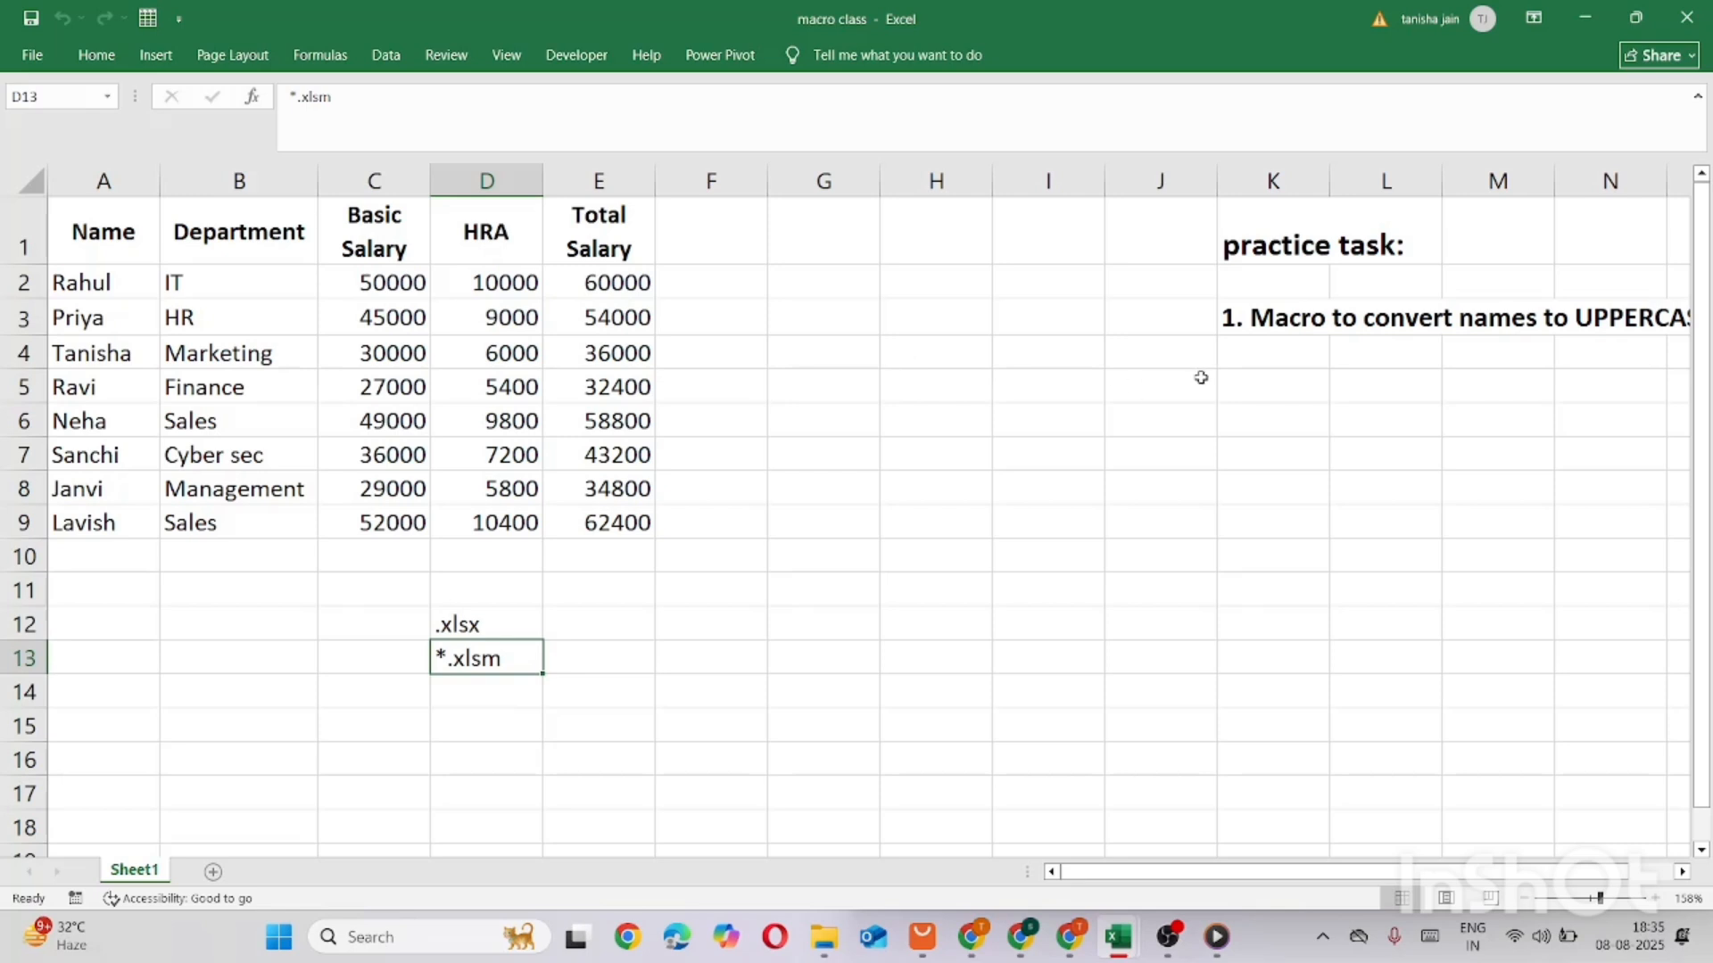
scroll(1201, 377, "right", 4)
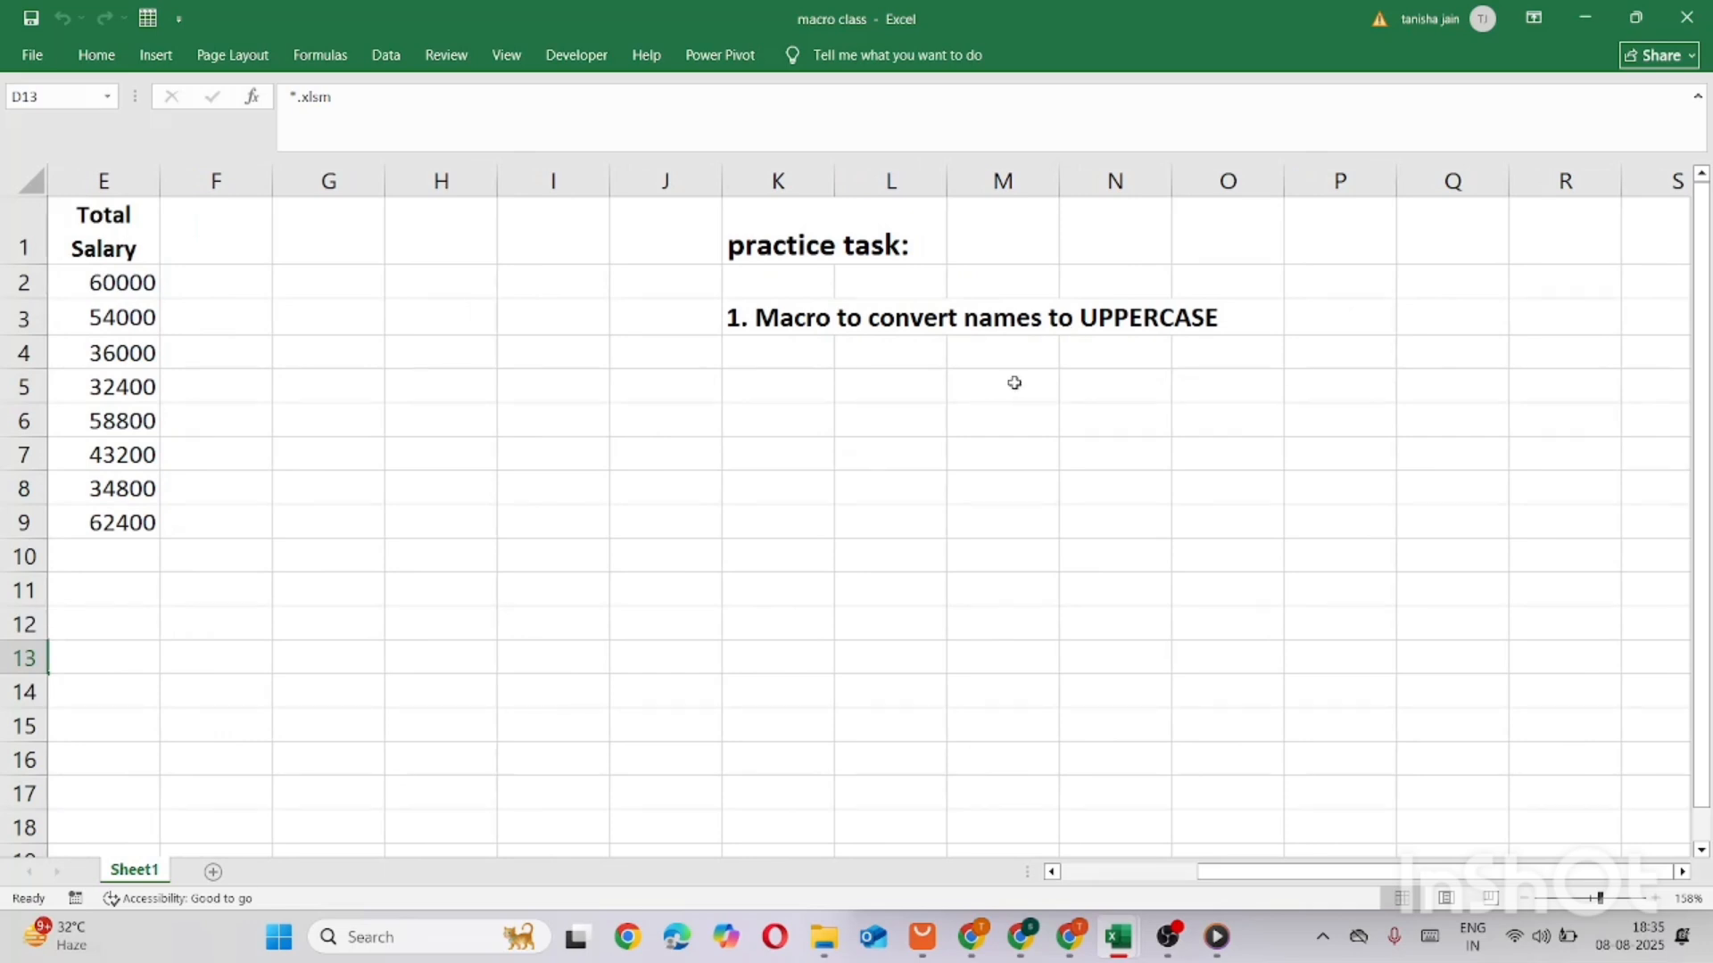
left_click(677, 377)
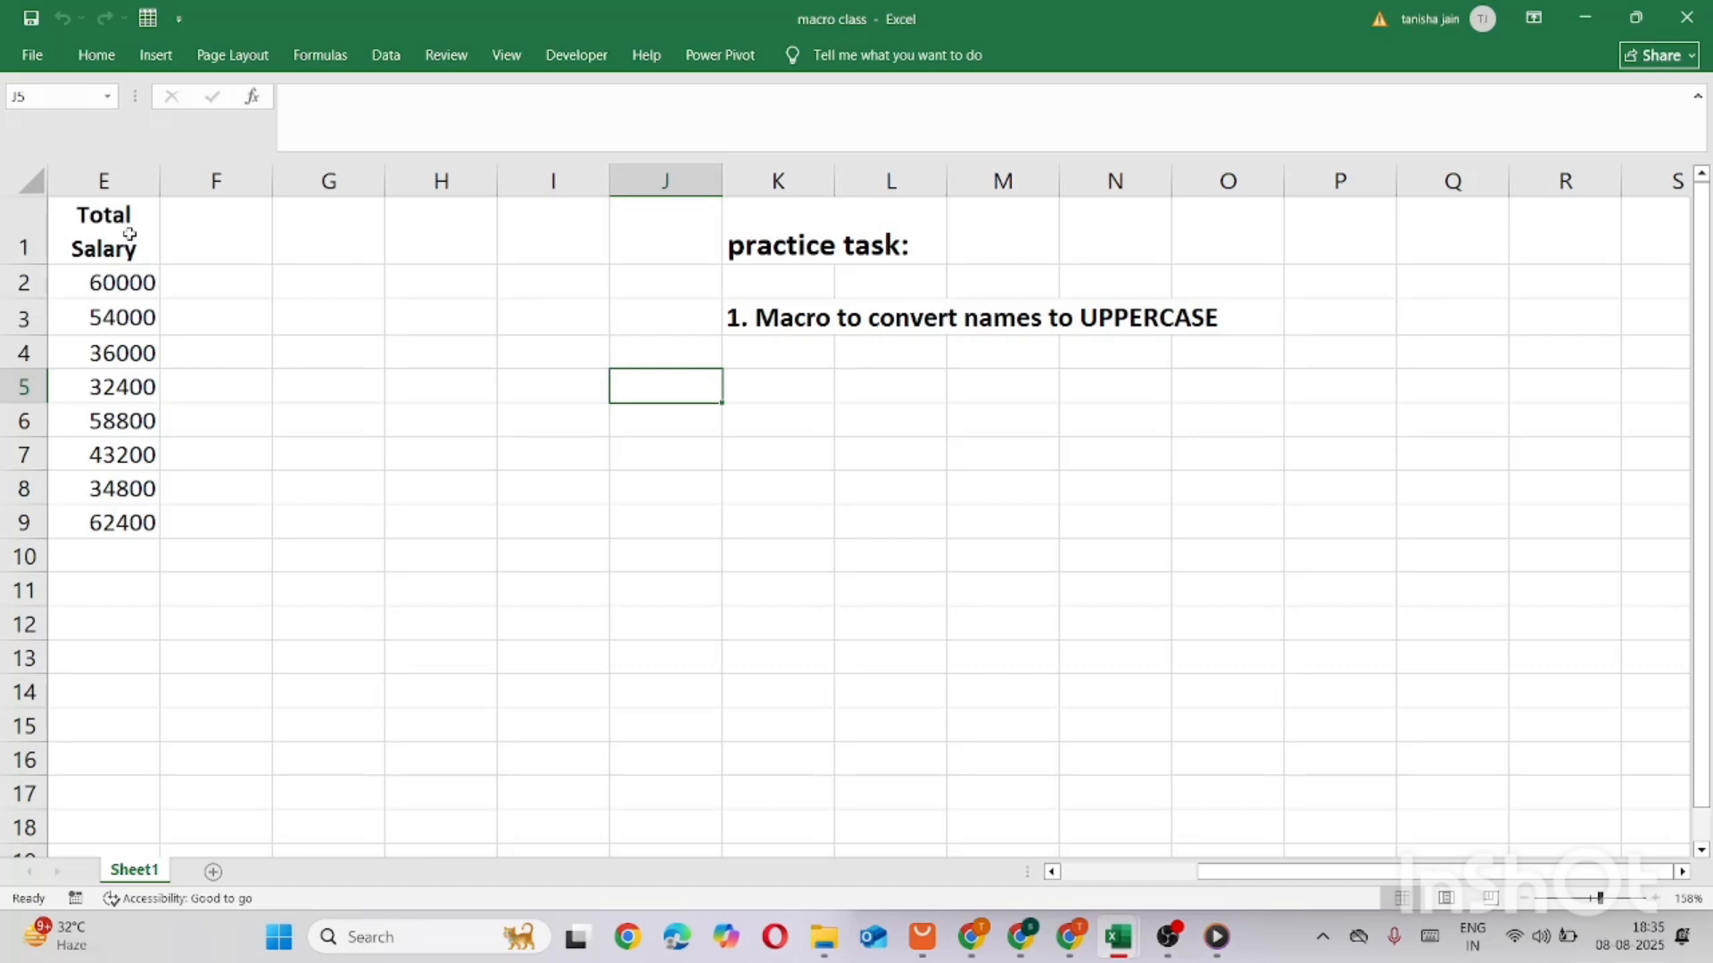
left_click(225, 279)
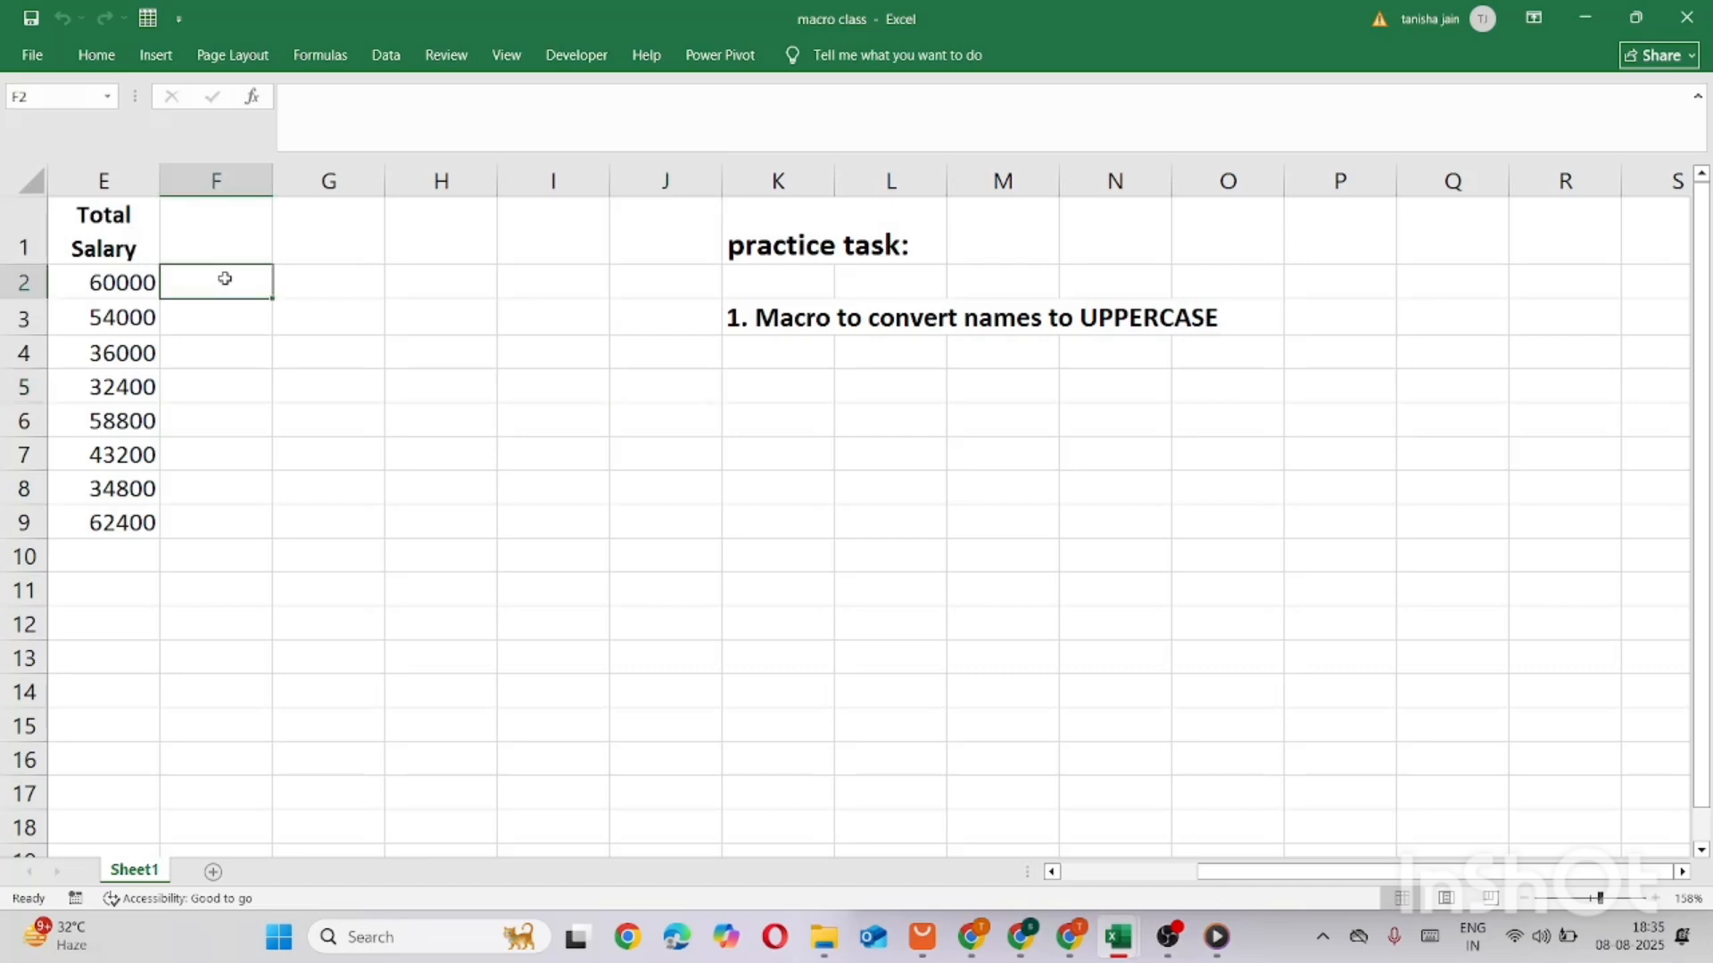
type("=upper")
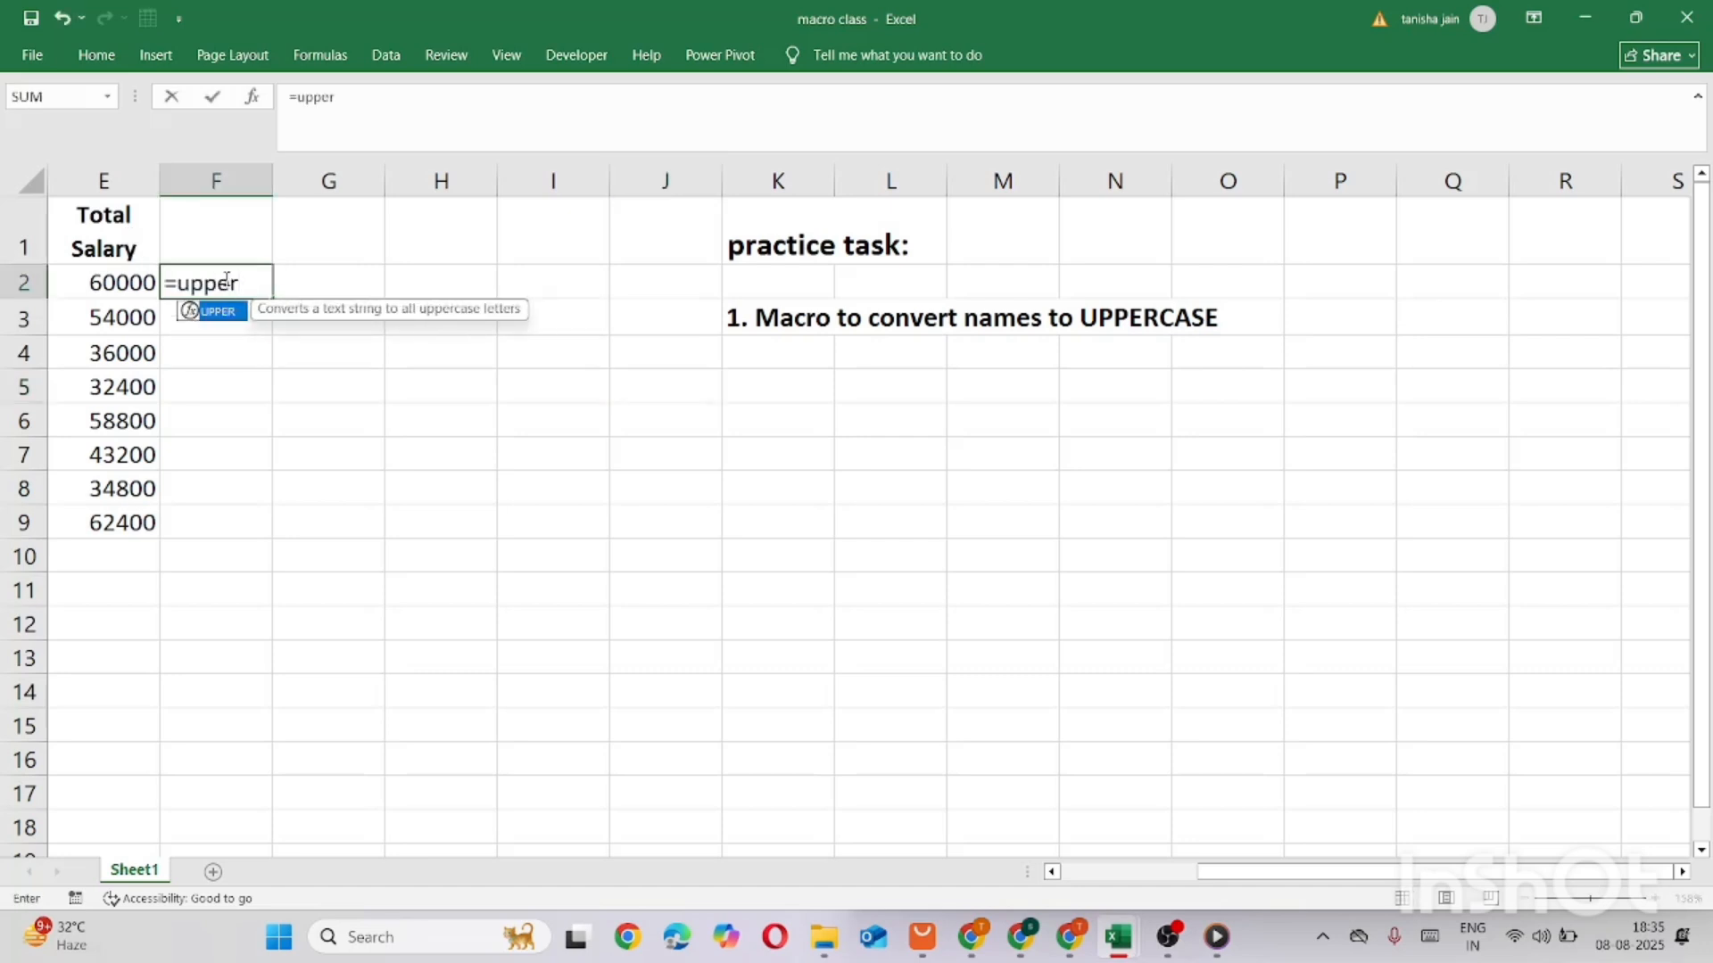
key("BackSpace")
key("BackSpace")
key("BackSpace")
key("BackSpace")
key("BackSpace")
key("BackSpace")
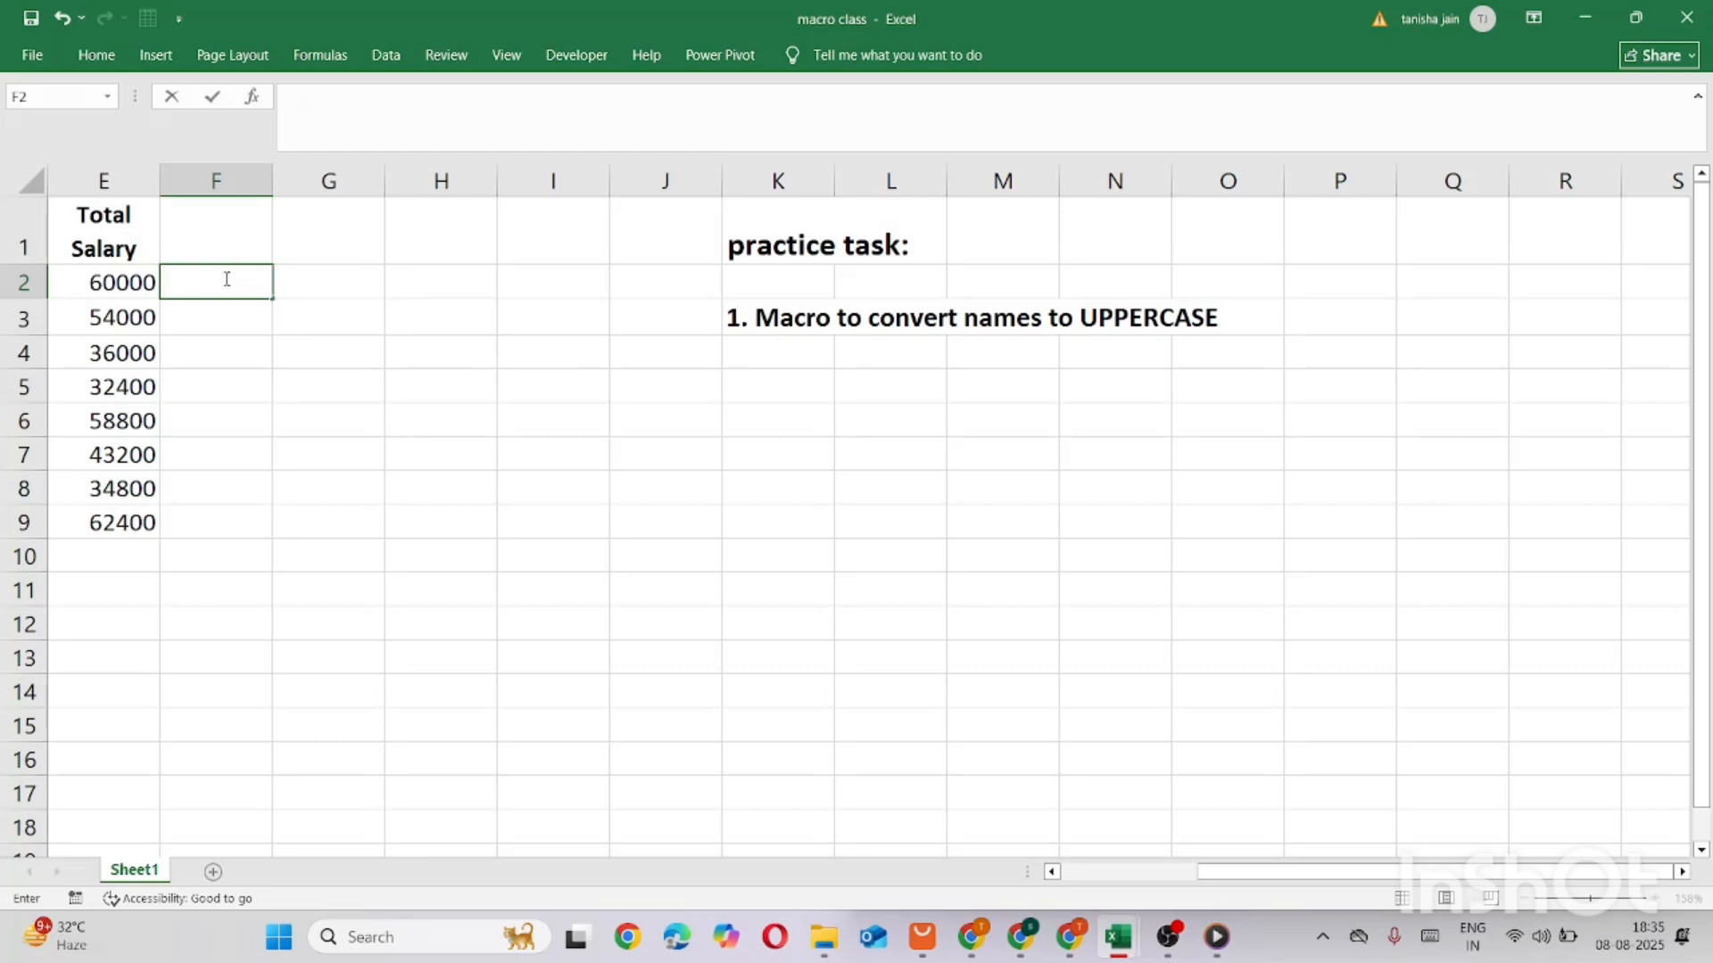